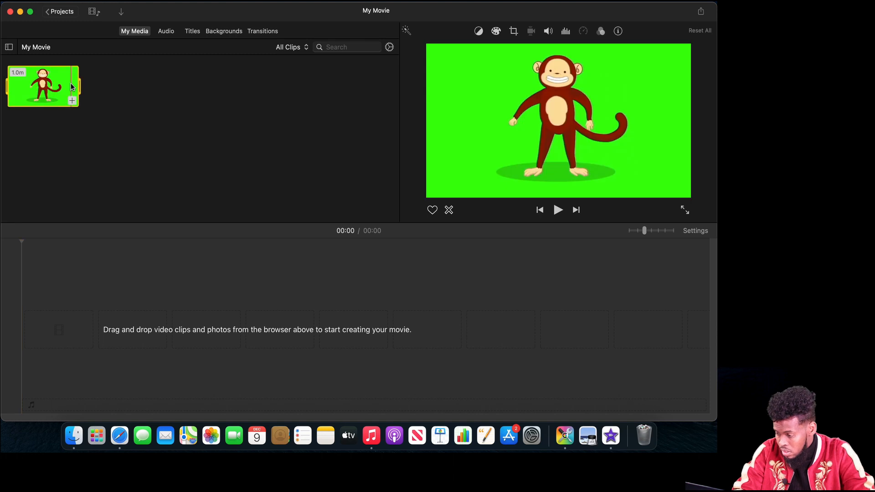
Step: Delete the monkey green-screen clip from the project's media
{"action": "right_click", "coordinate": [72, 87]}
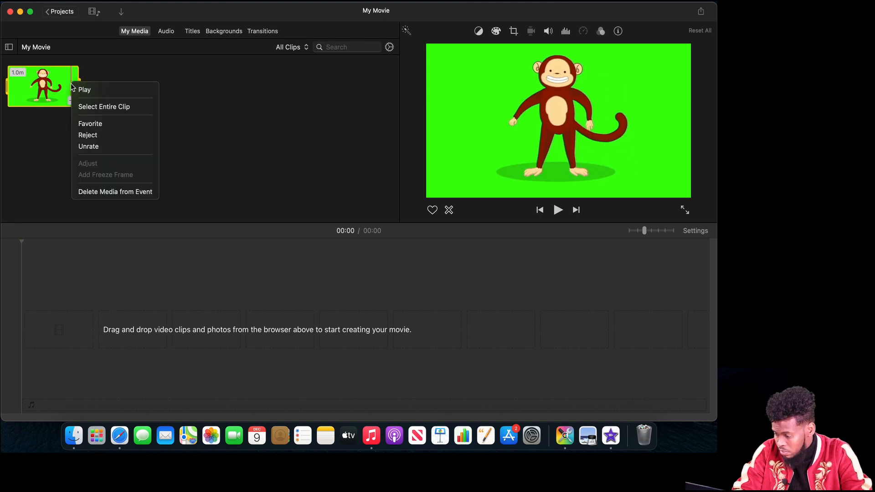
{"action": "left_click", "coordinate": [104, 192]}
{"action": "left_click", "coordinate": [403, 175]}
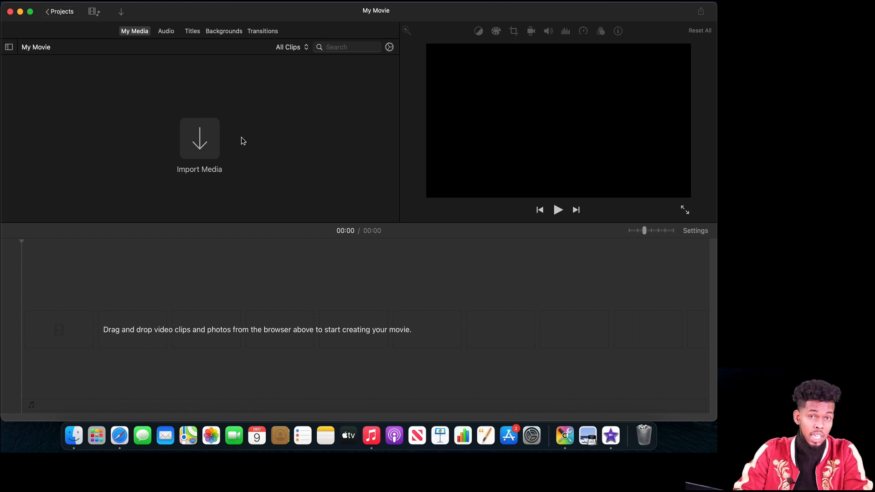
Step: Import the monkey animation green-screen movie from the Desktop and place it at the start of the empty timeline
{"action": "left_click", "coordinate": [205, 147]}
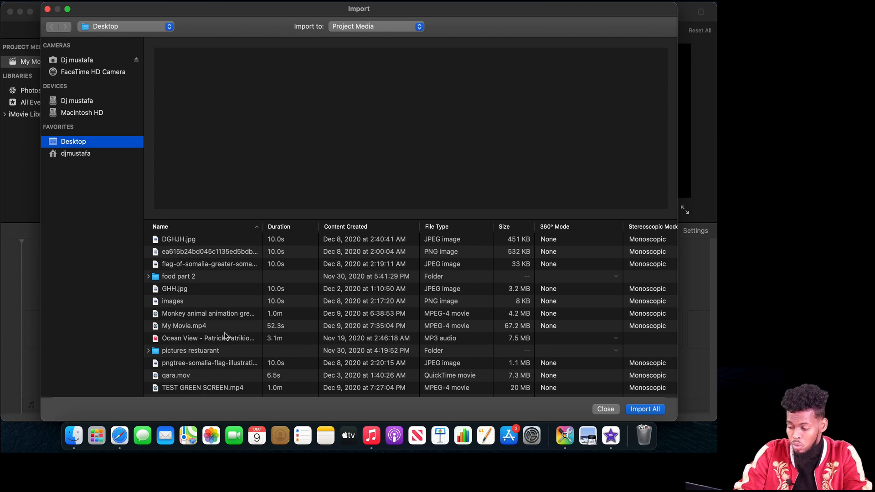
{"action": "left_click", "coordinate": [208, 314]}
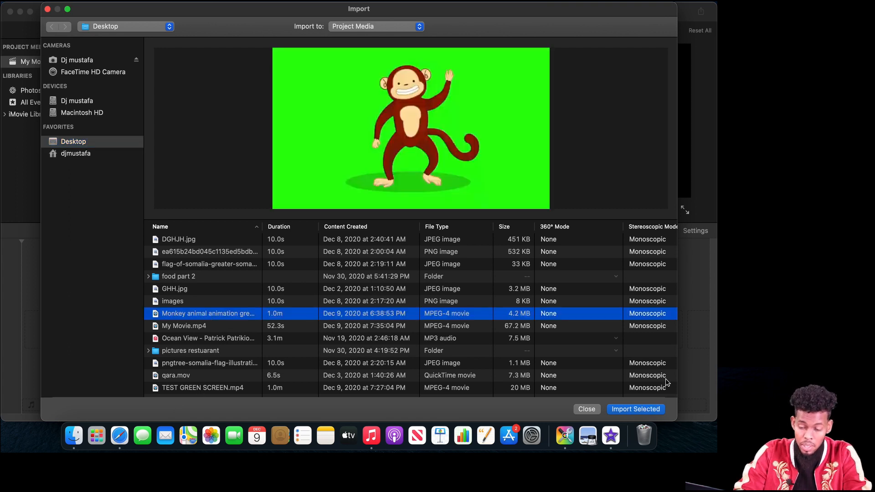
{"action": "left_click", "coordinate": [630, 409]}
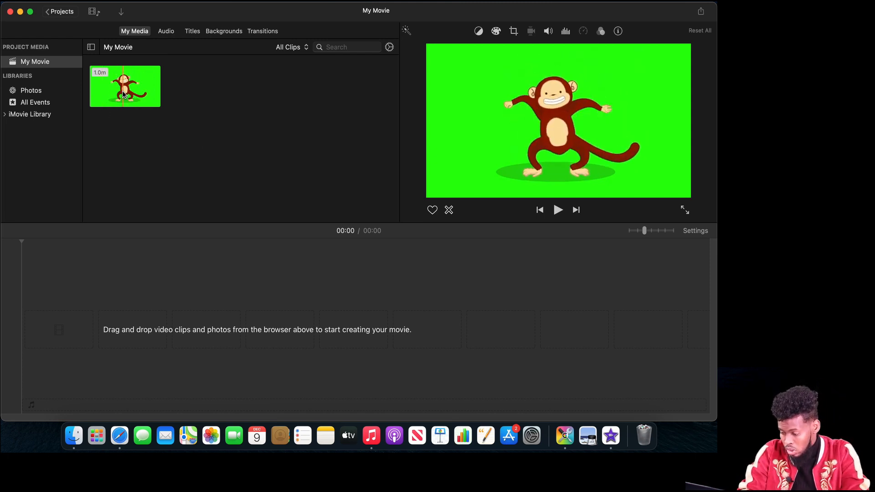
{"action": "left_click_drag", "start_coordinate": [123, 95], "coordinate": [26, 343]}
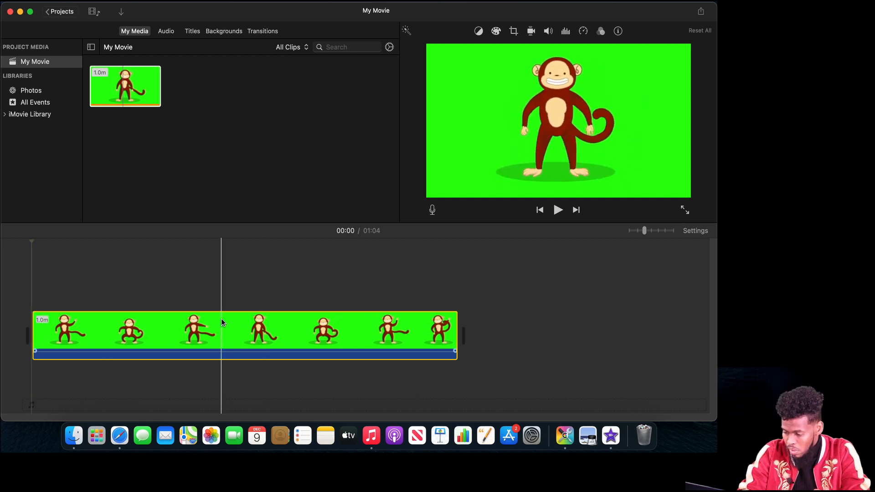
Step: Split the monkey clip at 00:41, delete the part after the split, and return the playhead to the start
{"action": "left_click", "coordinate": [310, 338]}
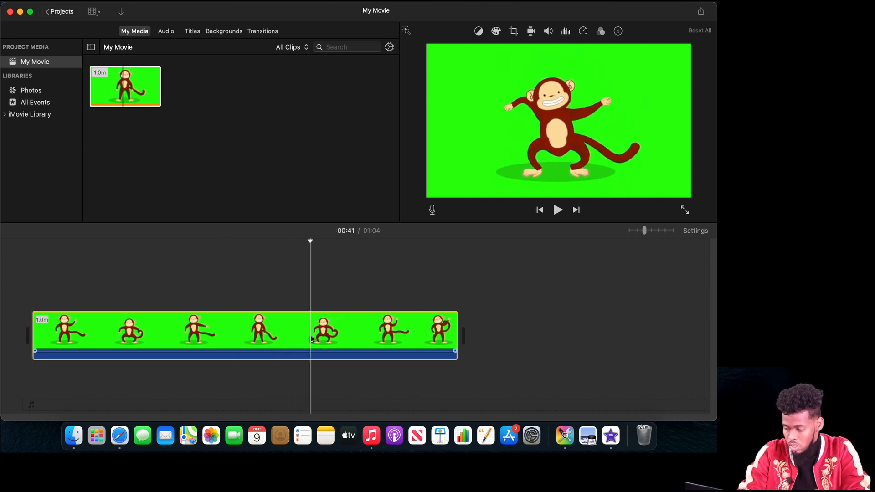
{"action": "right_click", "coordinate": [311, 339]}
{"action": "left_click", "coordinate": [346, 307]}
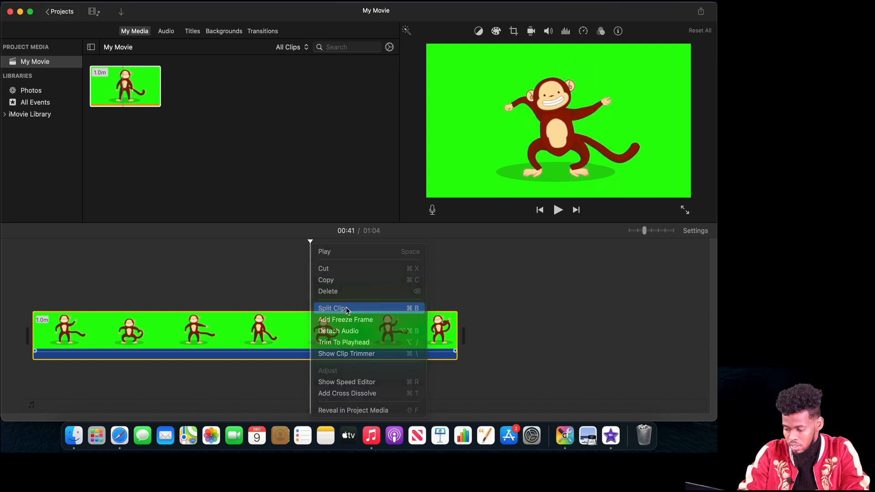
{"action": "left_click", "coordinate": [351, 335]}
{"action": "key", "text": "Delete"}
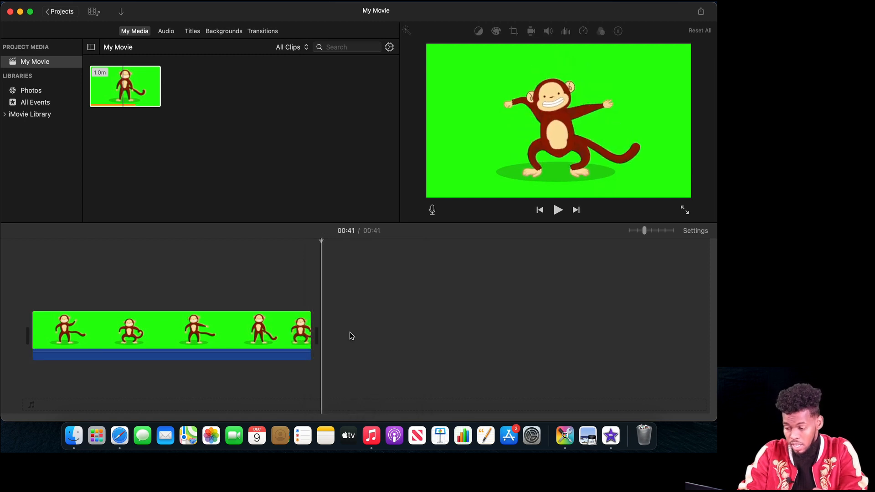
{"action": "left_click_drag", "start_coordinate": [321, 246], "coordinate": [28, 247]}
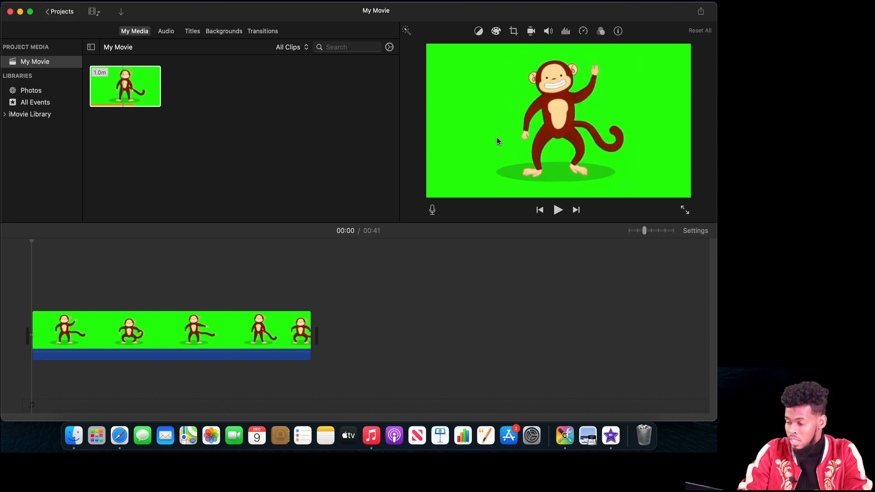
Step: Add the solid Orange background to the timeline after the monkey clip
{"action": "left_click", "coordinate": [219, 34]}
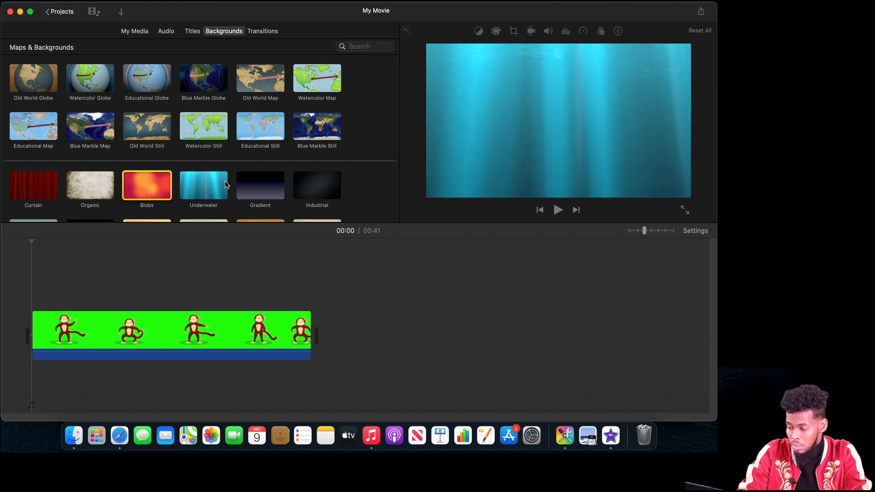
{"action": "left_click", "coordinate": [255, 186]}
{"action": "key", "text": "Right"}
{"action": "key", "text": "Right"}
{"action": "key", "text": "Right"}
{"action": "key", "text": "Right"}
{"action": "key", "text": "Right"}
{"action": "key", "text": "Right"}
{"action": "key", "text": "Right"}
{"action": "key", "text": "Right"}
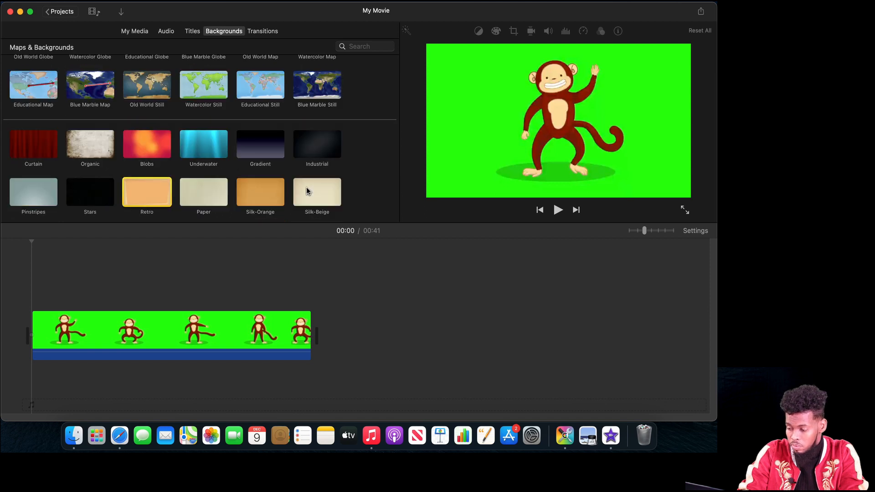
{"action": "key", "text": "Right"}
{"action": "key", "text": "Right"}
{"action": "key", "text": "Right"}
{"action": "key", "text": "Right"}
{"action": "key", "text": "Right"}
{"action": "key", "text": "Right"}
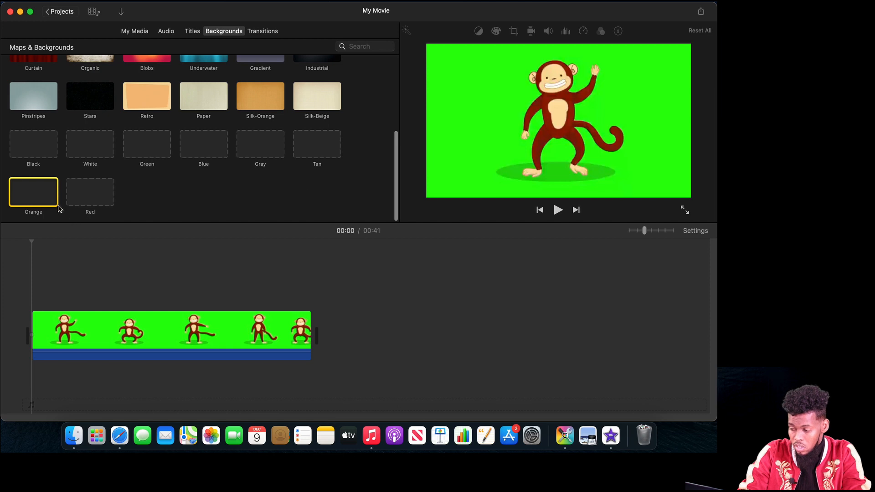
{"action": "left_click", "coordinate": [37, 197]}
{"action": "left_click_drag", "start_coordinate": [37, 199], "coordinate": [490, 336]}
Step: Overlay the monkey clip on the orange background and match the background's length to the clip's 41.9 s
{"action": "left_click", "coordinate": [195, 340]}
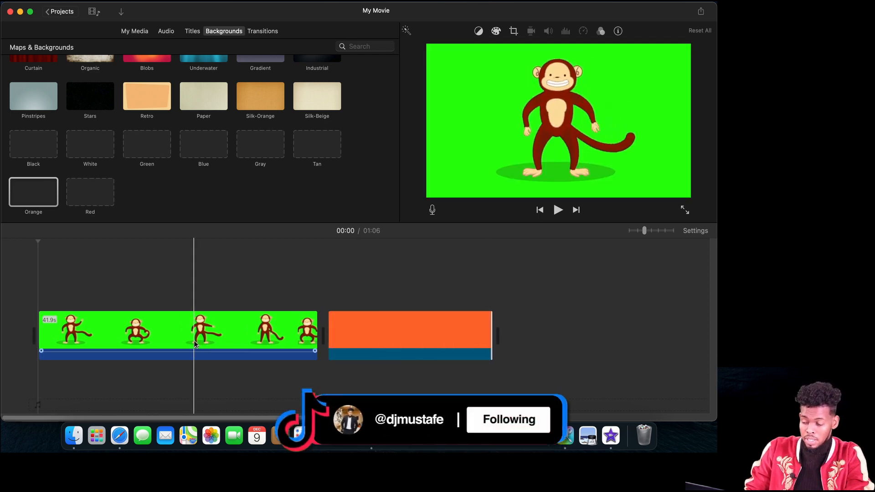
{"action": "left_click_drag", "start_coordinate": [195, 340], "coordinate": [192, 292]}
{"action": "left_click_drag", "start_coordinate": [203, 340], "coordinate": [326, 335]}
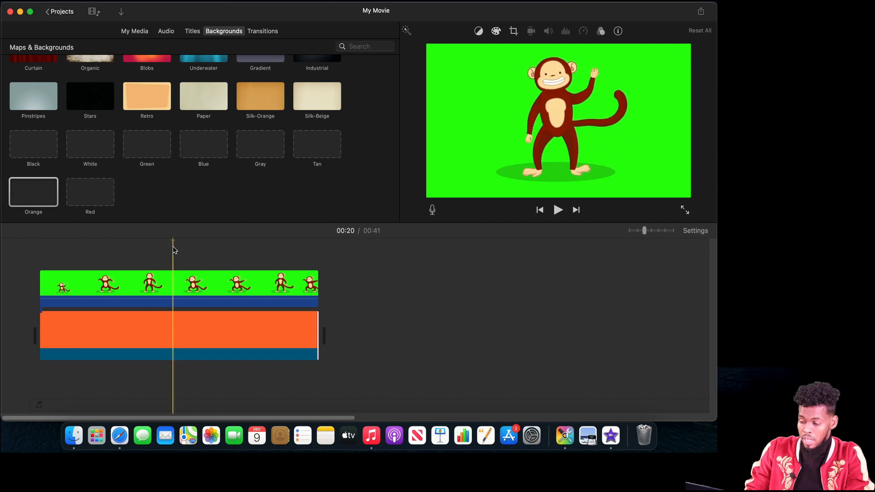
{"action": "left_click", "coordinate": [38, 257]}
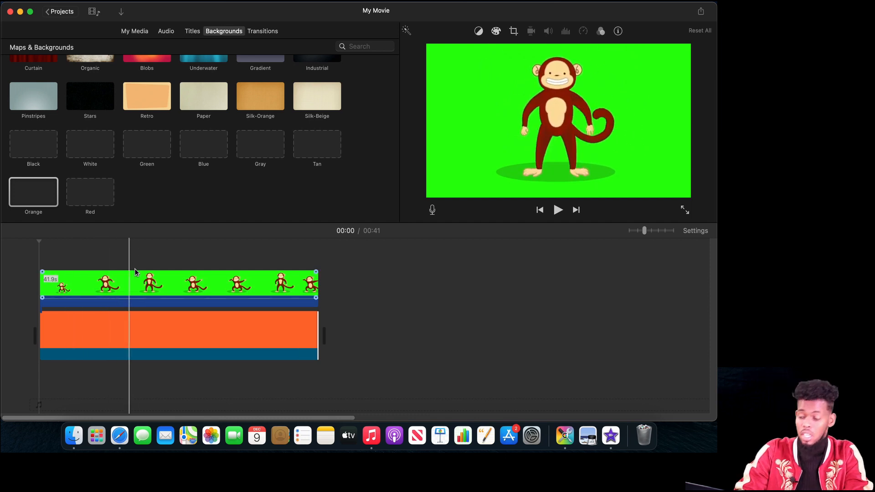
Step: Set the monkey clip's video overlay mode to Green/Blue Screen and apply it
{"action": "left_click", "coordinate": [141, 282]}
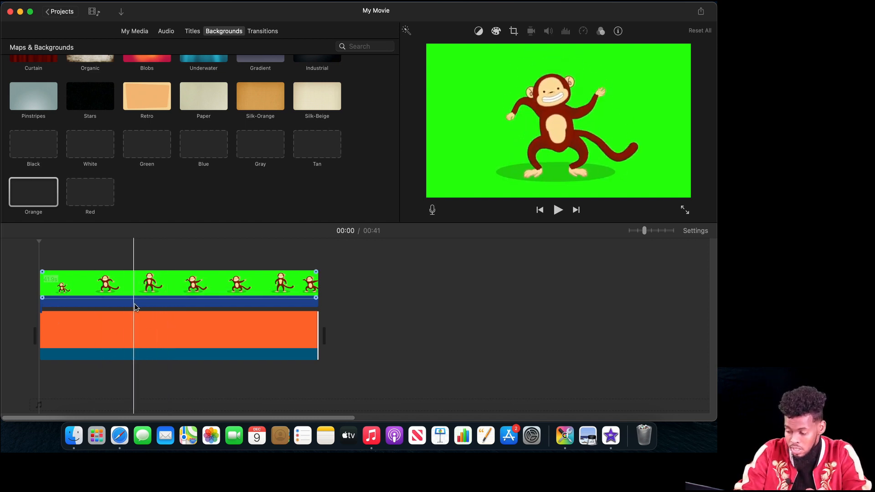
{"action": "left_click", "coordinate": [150, 287]}
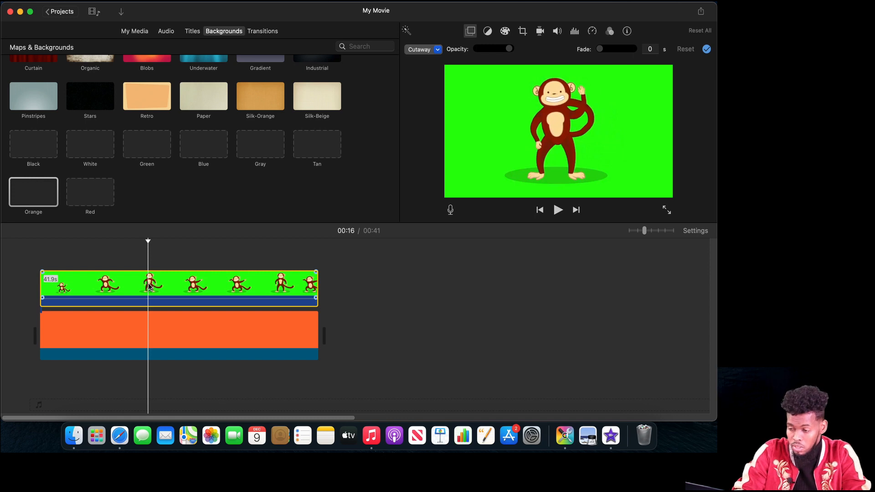
{"action": "left_click", "coordinate": [471, 32]}
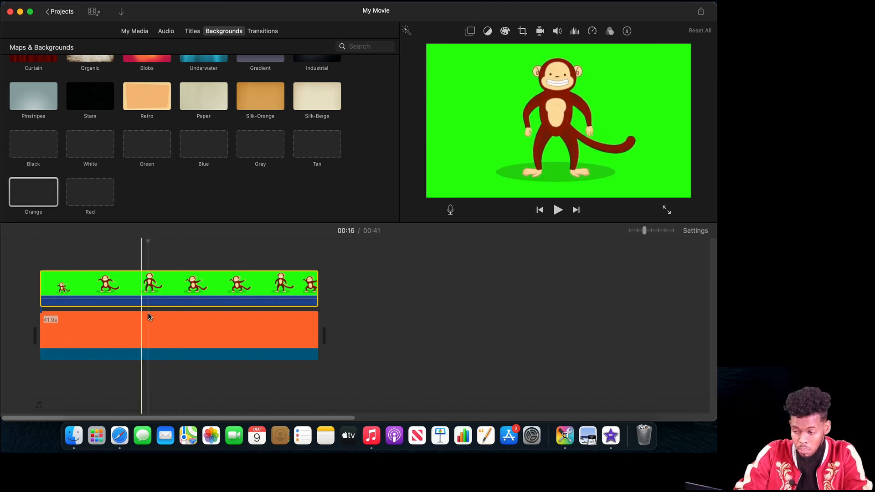
{"action": "left_click", "coordinate": [471, 32]}
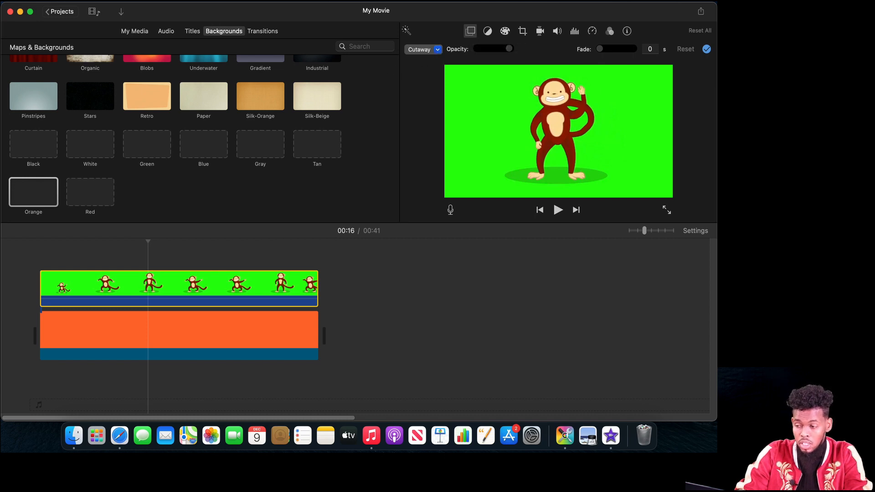
{"action": "left_click", "coordinate": [437, 50]}
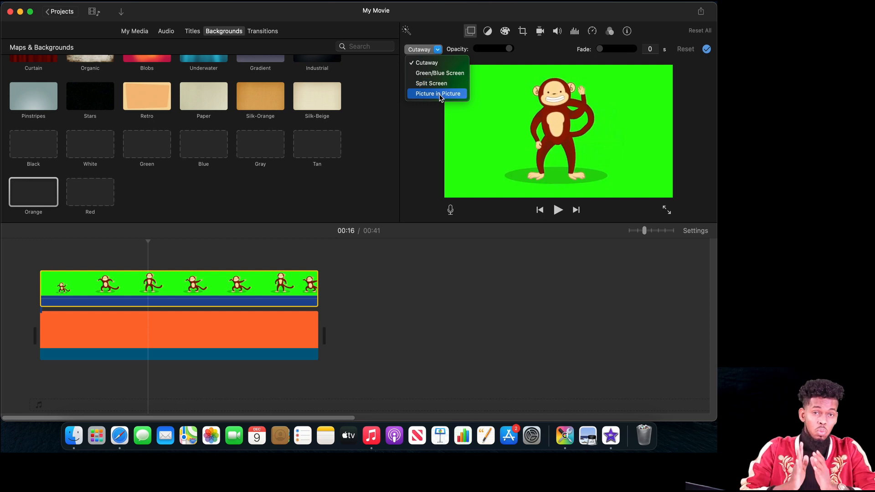
{"action": "left_click", "coordinate": [449, 74]}
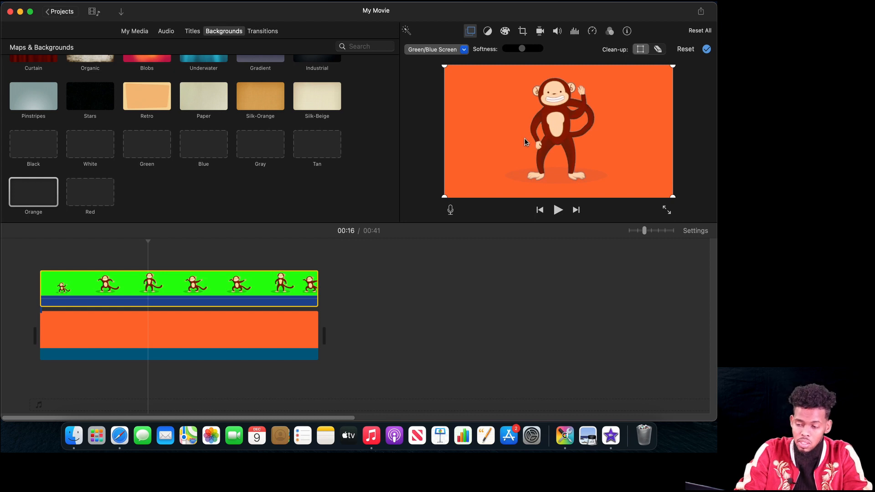
{"action": "left_click", "coordinate": [707, 49]}
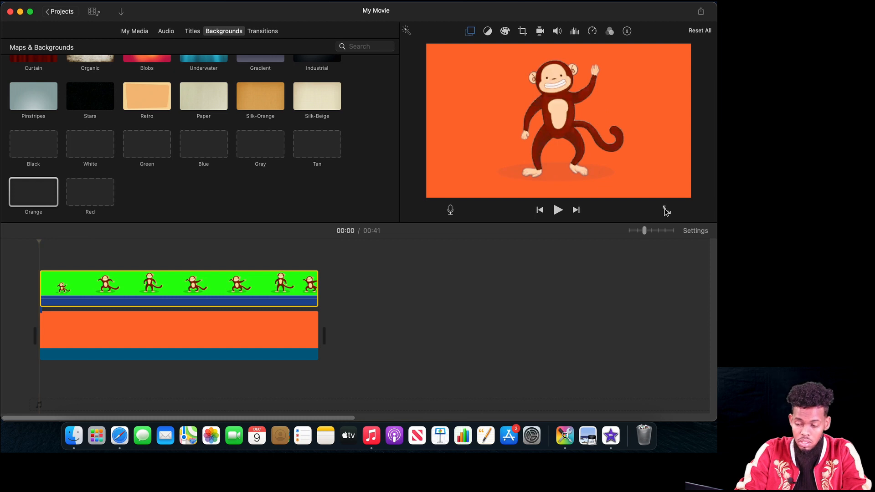
Step: Play the keyed movie in full screen to check the monkey over the orange background, and return to the editor
{"action": "left_click", "coordinate": [666, 210]}
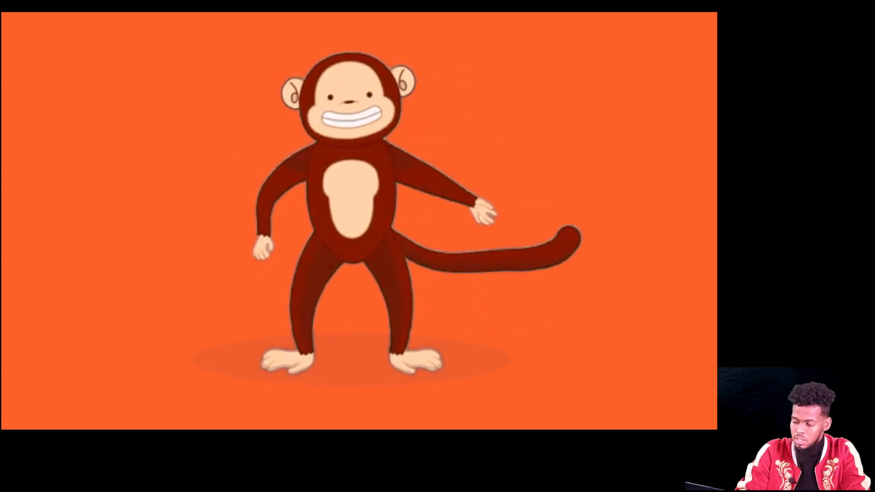
{"action": "mouse_move", "coordinate": [428, 425]}
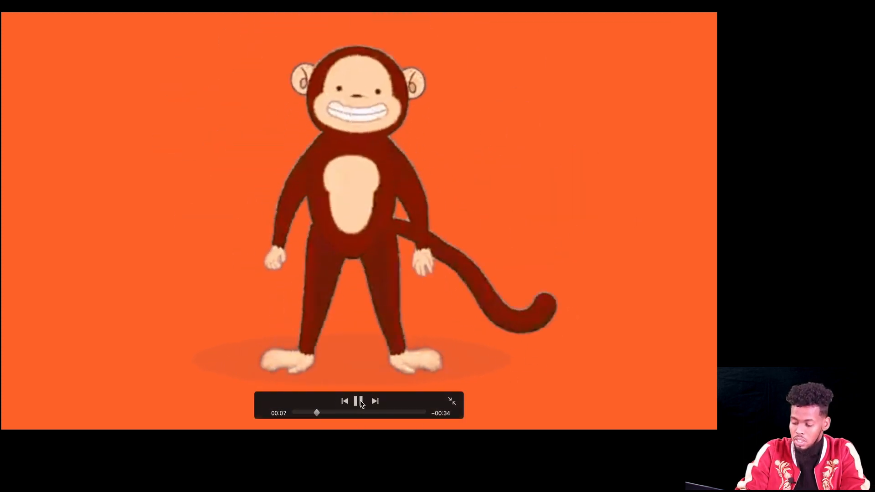
{"action": "key", "text": "space"}
{"action": "left_click", "coordinate": [452, 401]}
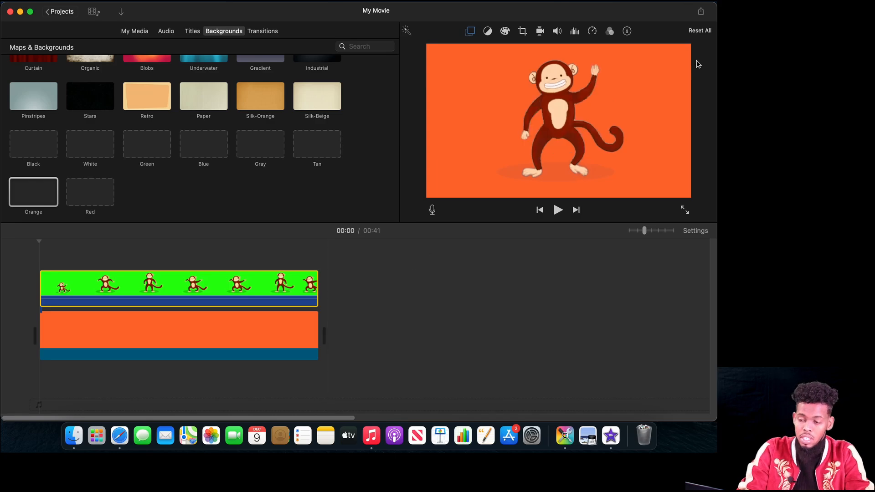
Step: Start exporting the movie as a file and replace its title with the creator's name
{"action": "left_click", "coordinate": [701, 18]}
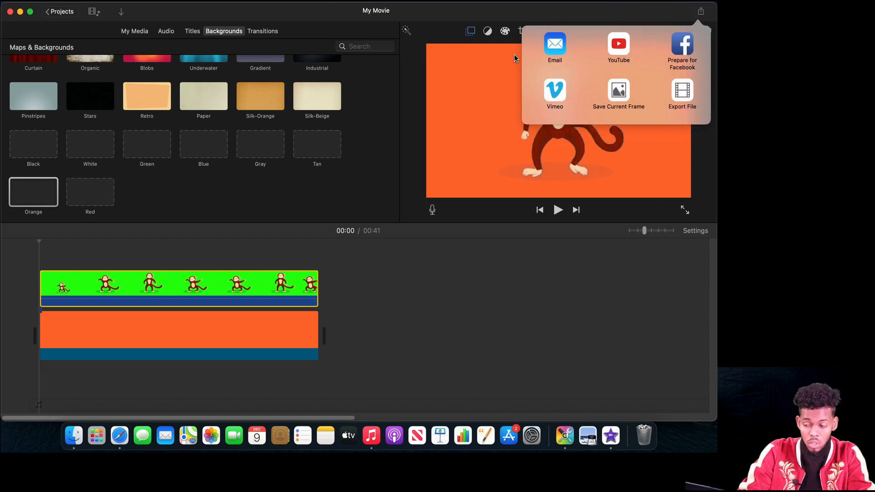
{"action": "left_click", "coordinate": [688, 94]}
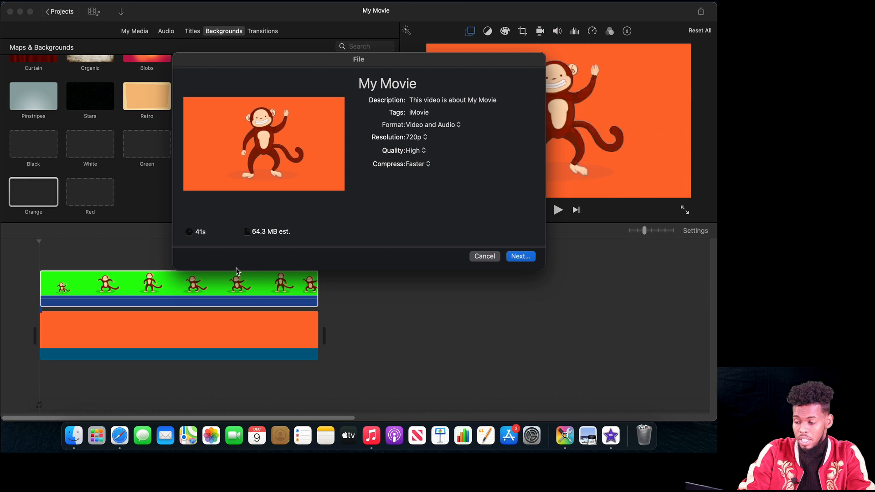
{"action": "left_click", "coordinate": [419, 83]}
{"action": "left_click_drag", "start_coordinate": [424, 83], "coordinate": [339, 88]}
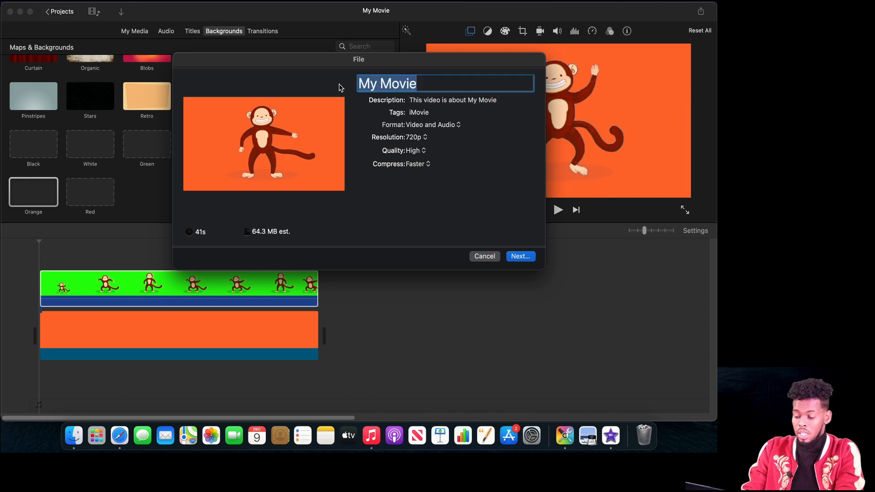
{"action": "type", "text": "DJ MUSTAFA"}
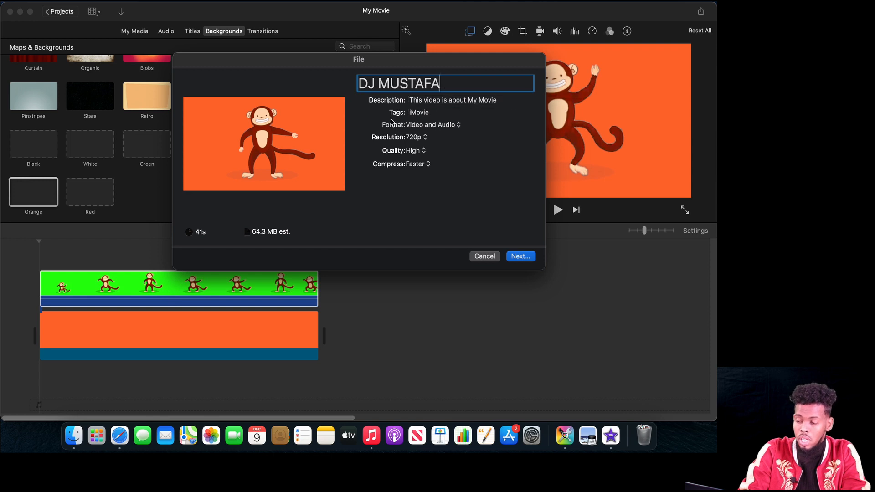
Step: Keep the export format at Video and Audio, the resolution at 720p and the quality at High
{"action": "left_click", "coordinate": [457, 130]}
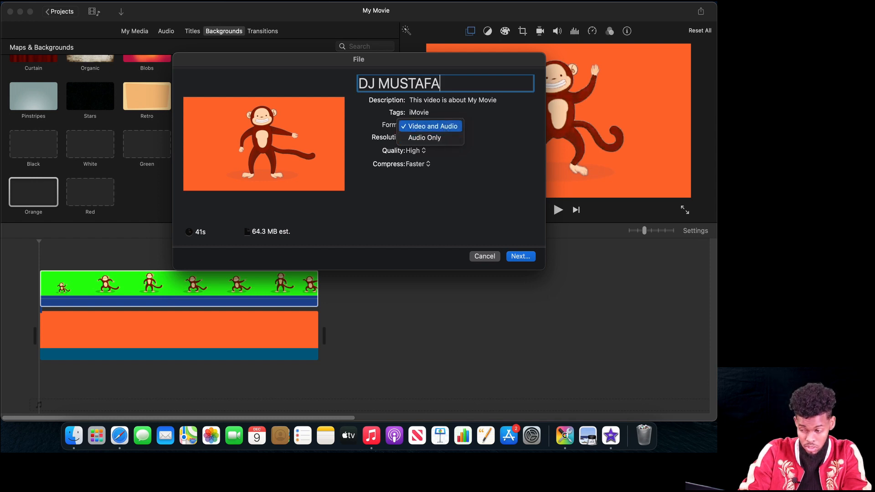
{"action": "left_click", "coordinate": [446, 129]}
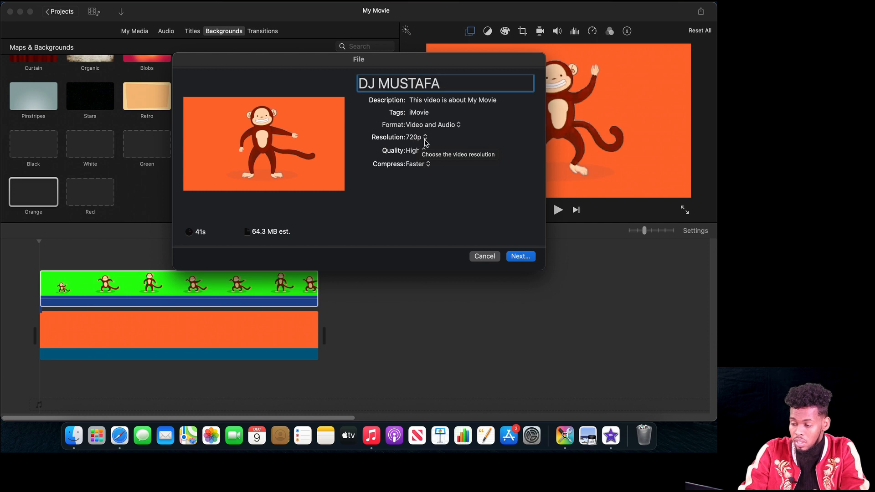
{"action": "left_click", "coordinate": [425, 143]}
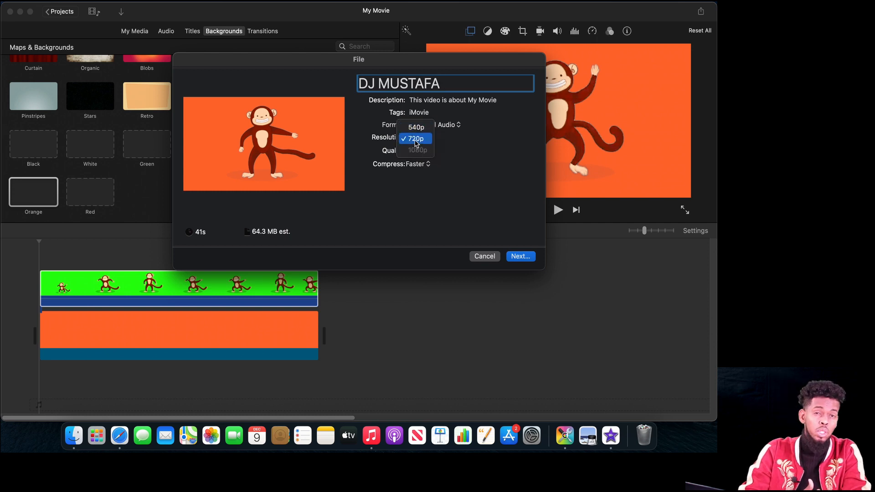
{"action": "left_click", "coordinate": [416, 143]}
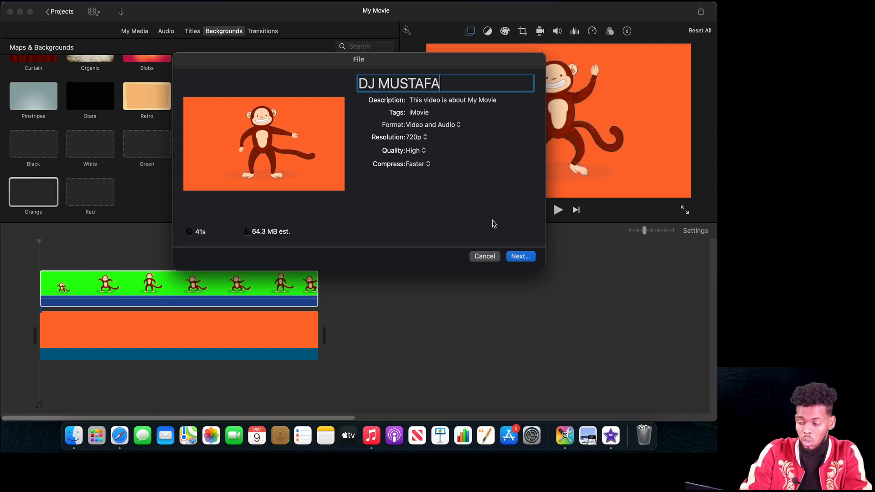
{"action": "left_click", "coordinate": [424, 153]}
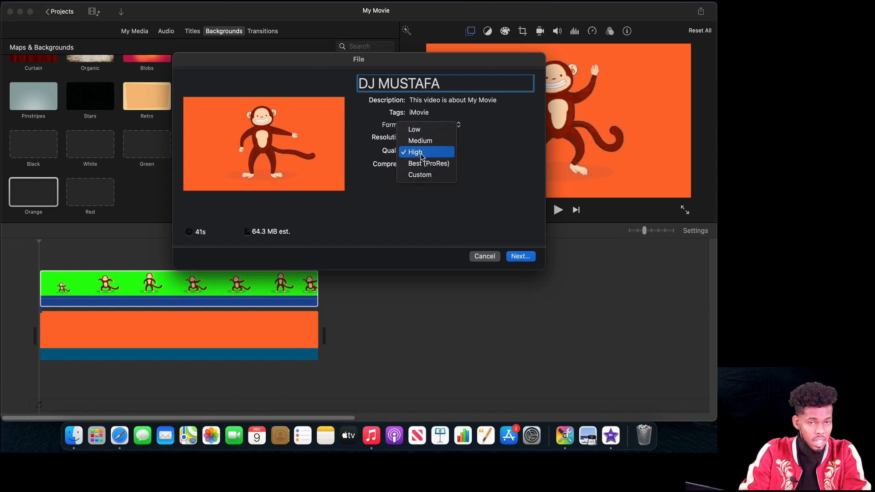
{"action": "left_click", "coordinate": [421, 153]}
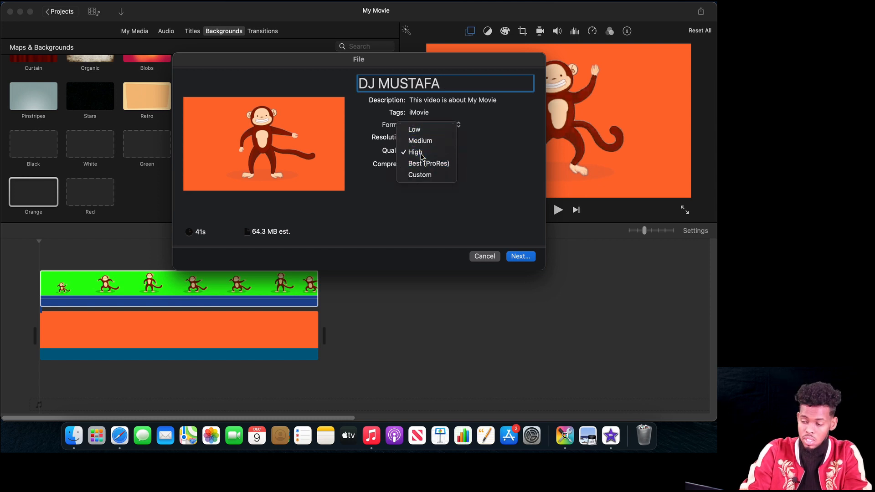
Step: Save the exported movie file to the iCloud Desktop and dismiss the export notification
{"action": "left_click", "coordinate": [519, 256]}
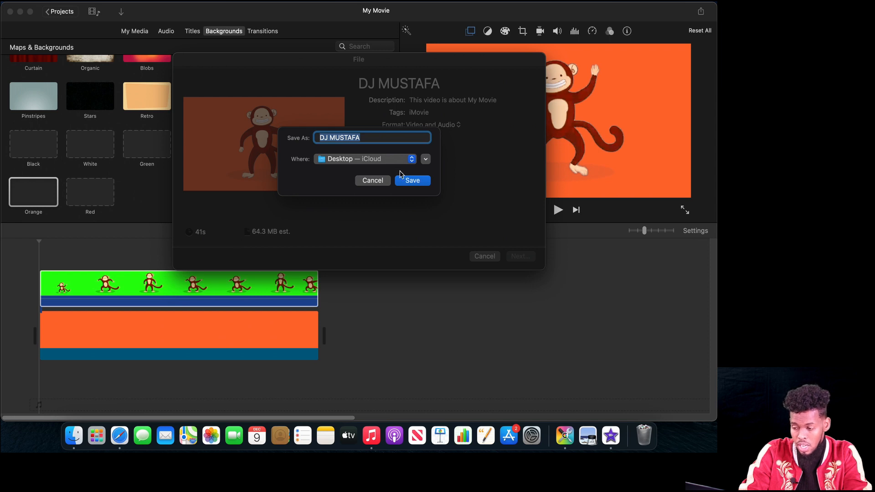
{"action": "left_click", "coordinate": [413, 182]}
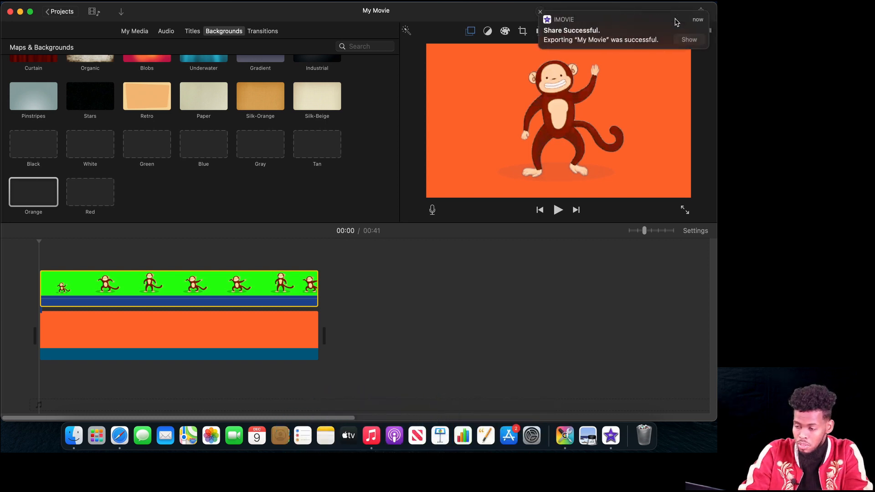
{"action": "left_click", "coordinate": [540, 13]}
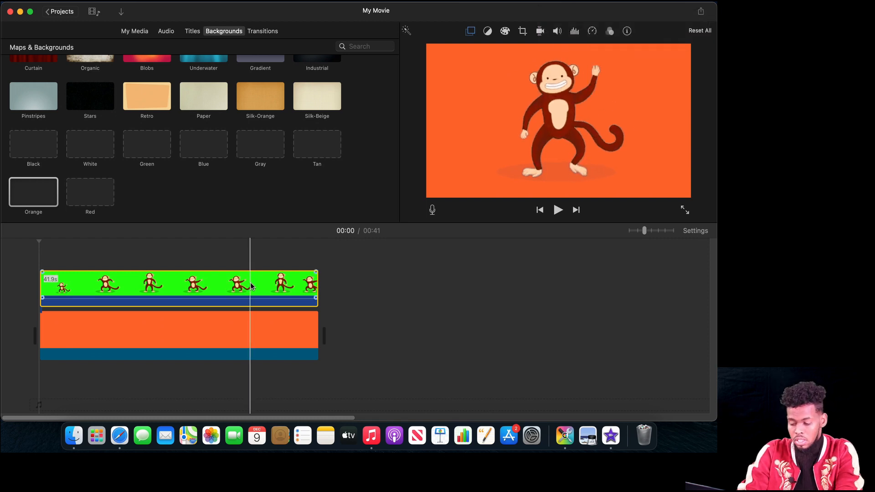
Step: Delete the green-screen monkey clip and the orange background from the timeline
{"action": "key", "text": "Delete"}
{"action": "left_click", "coordinate": [231, 326]}
{"action": "key", "text": "Delete"}
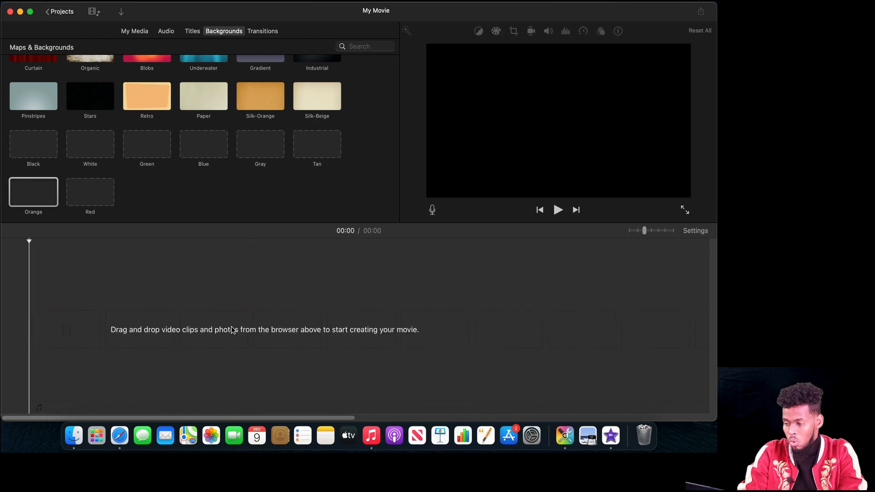
Step: Delete the green-screen monkey clip from the project's media and confirm the deletion
{"action": "left_click", "coordinate": [136, 32]}
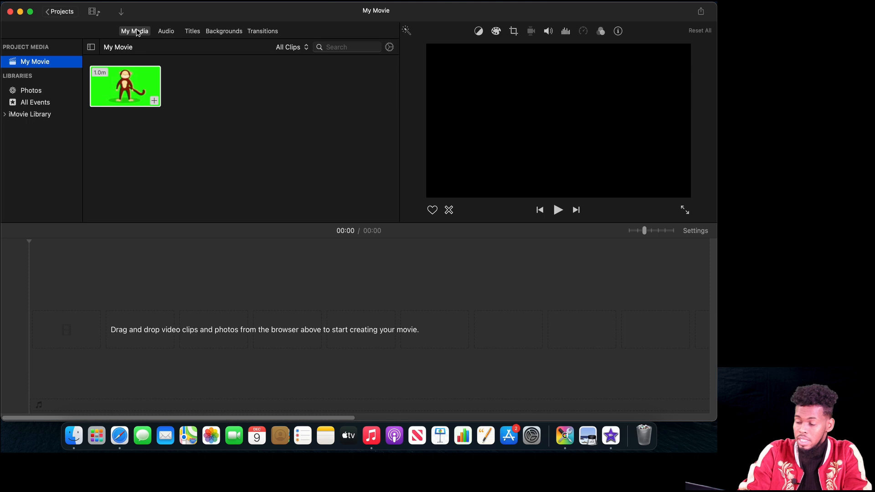
{"action": "left_click", "coordinate": [137, 78]}
{"action": "right_click", "coordinate": [138, 78]}
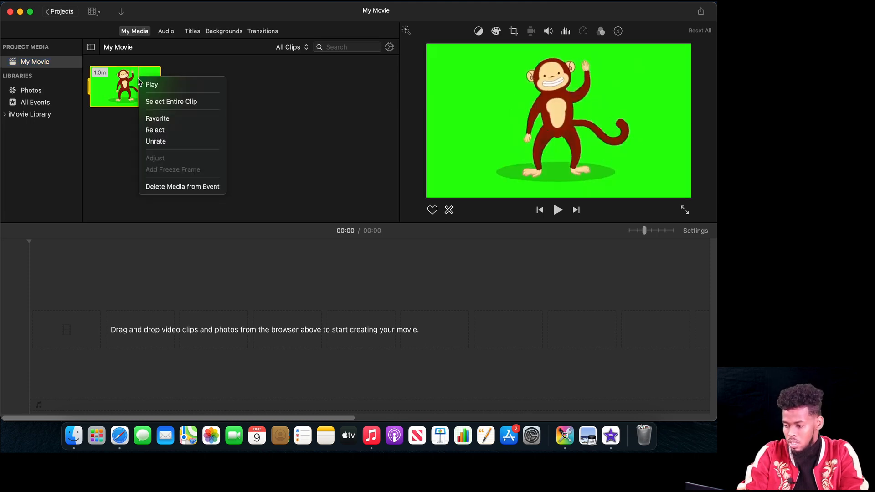
{"action": "left_click", "coordinate": [170, 187]}
{"action": "left_click", "coordinate": [401, 176]}
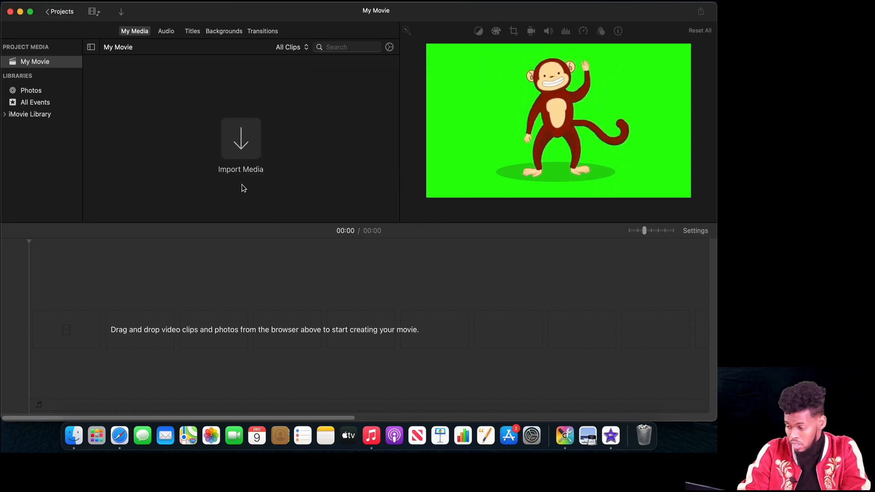
Step: Import the exported 41.9 s MPEG-4 movie of the monkey on orange from the Desktop into the project media
{"action": "left_click", "coordinate": [238, 138]}
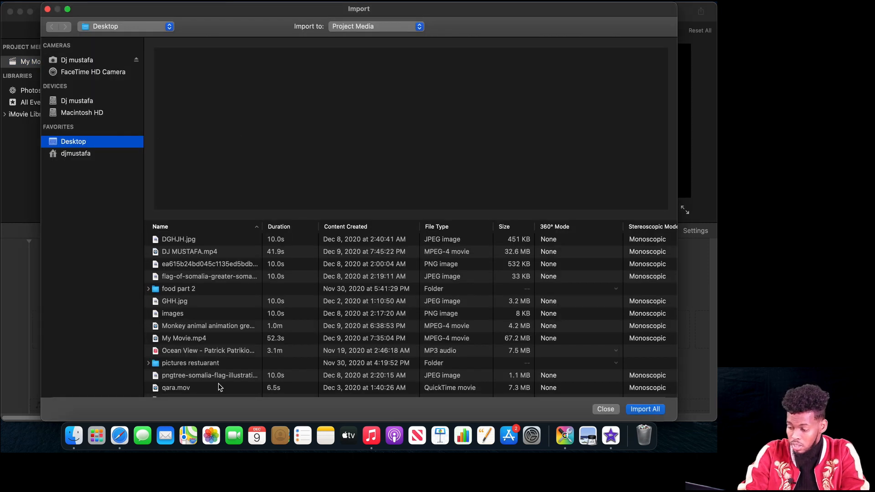
{"action": "left_click", "coordinate": [197, 326]}
{"action": "key", "text": "Down"}
{"action": "key", "text": "Down"}
{"action": "key", "text": "Down"}
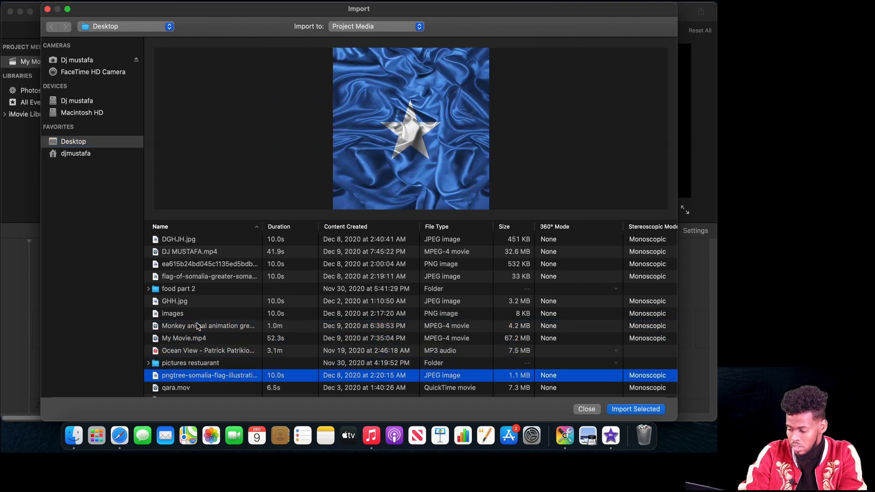
{"action": "key", "text": "Down"}
{"action": "key", "text": "Down"}
{"action": "key", "text": "Up"}
{"action": "key", "text": "Up"}
{"action": "key", "text": "Up"}
{"action": "key", "text": "Up"}
{"action": "key", "text": "Up"}
{"action": "key", "text": "Up"}
{"action": "key", "text": "Up"}
{"action": "key", "text": "Up"}
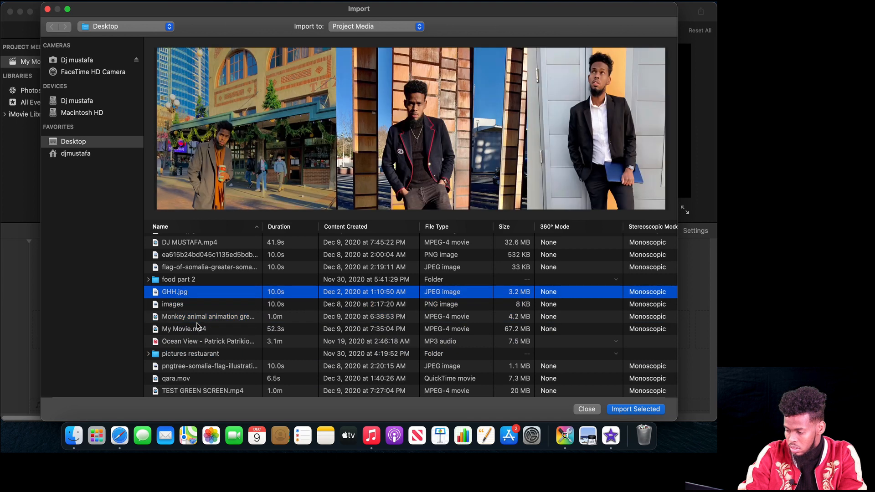
{"action": "key", "text": "Up"}
{"action": "key", "text": "Up"}
{"action": "key", "text": "Up"}
{"action": "key", "text": "Up"}
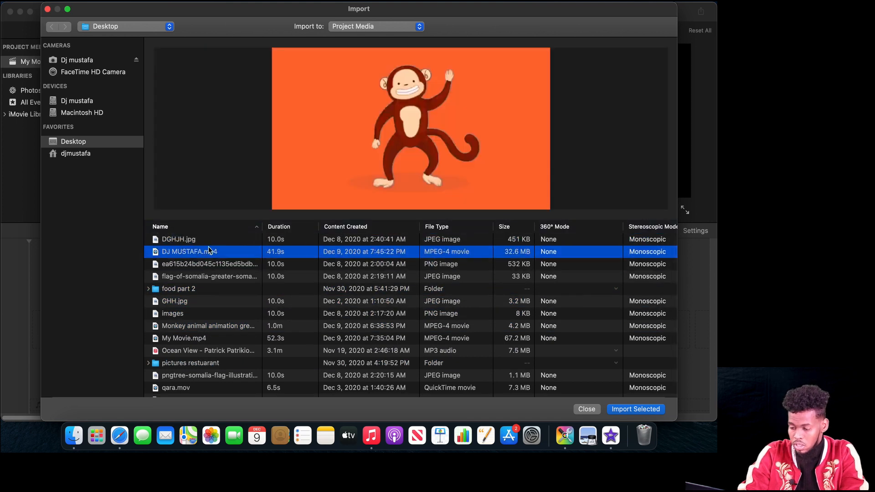
{"action": "left_click", "coordinate": [628, 415]}
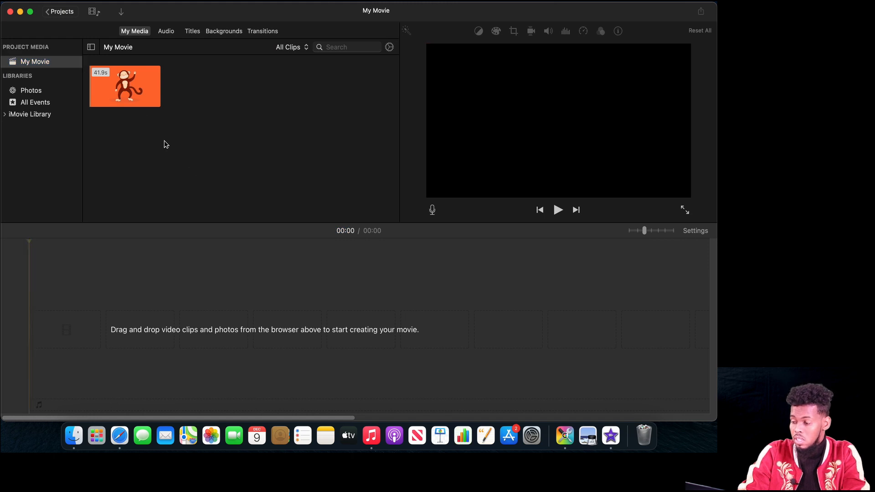
Step: Add the imported monkey movie to the timeline and split it at 00:07
{"action": "left_click_drag", "start_coordinate": [126, 83], "coordinate": [26, 347]}
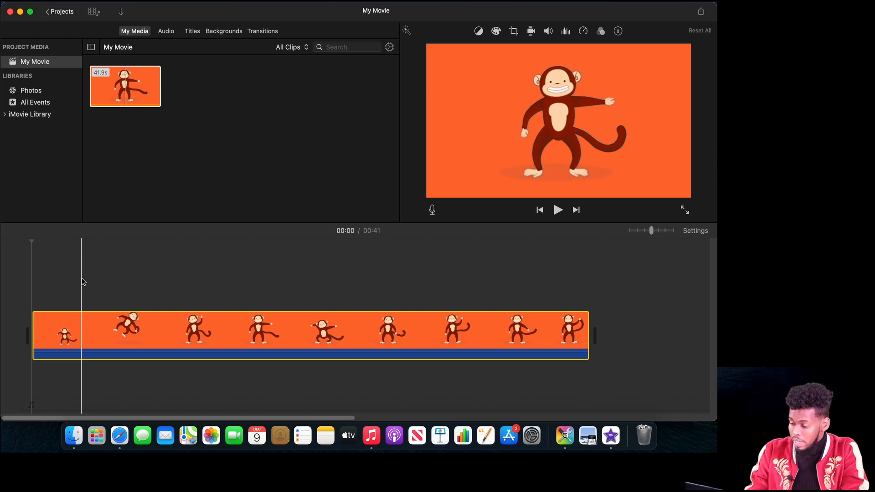
{"action": "left_click_drag", "start_coordinate": [30, 240], "coordinate": [129, 258]}
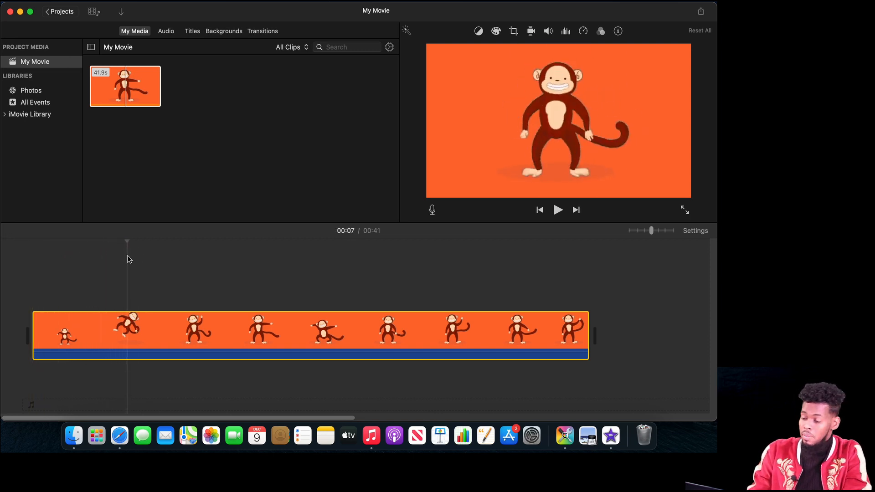
{"action": "right_click", "coordinate": [127, 332]}
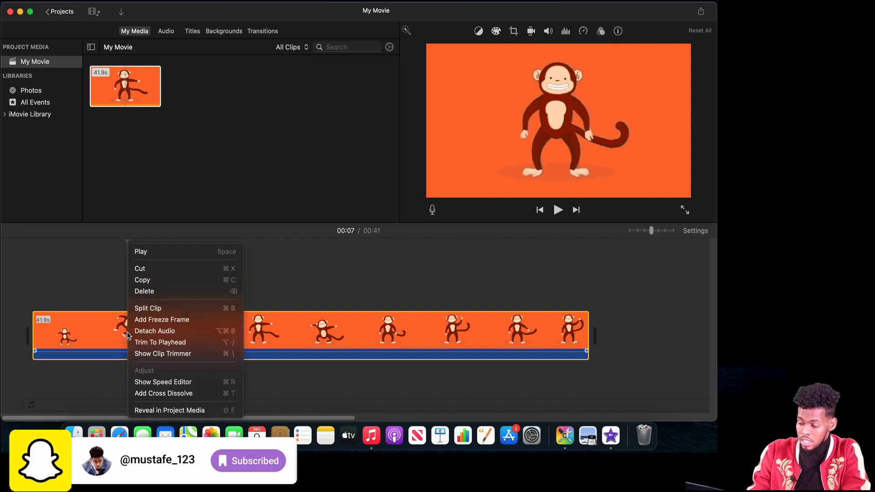
{"action": "left_click", "coordinate": [139, 309]}
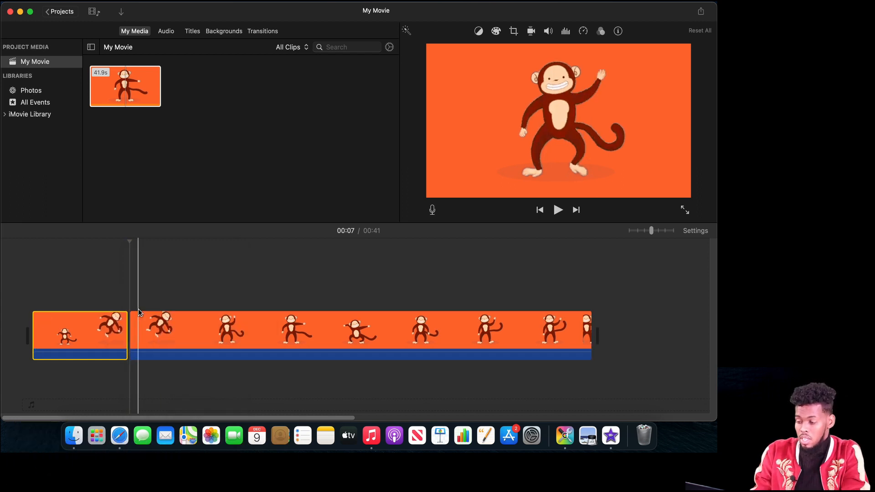
Step: Split the rest of the monkey movie at 00:18 and again at 00:29
{"action": "left_click_drag", "start_coordinate": [128, 242], "coordinate": [286, 254]}
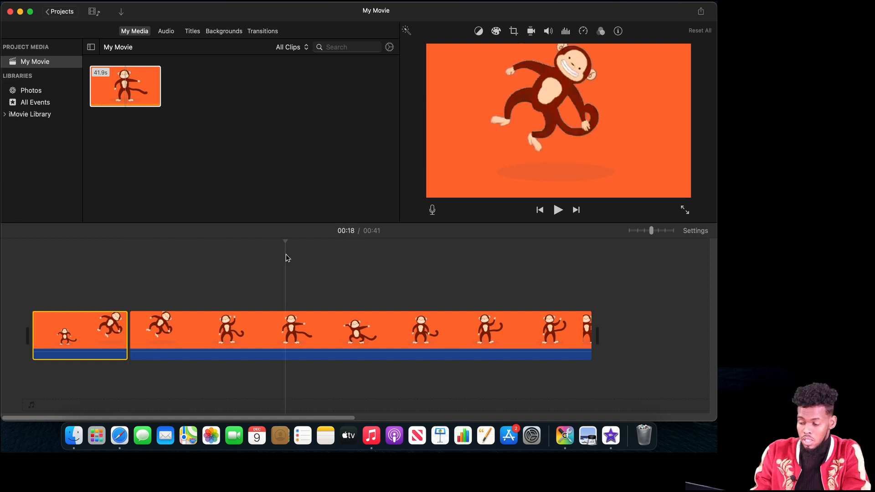
{"action": "right_click", "coordinate": [287, 337]}
{"action": "left_click", "coordinate": [300, 311]}
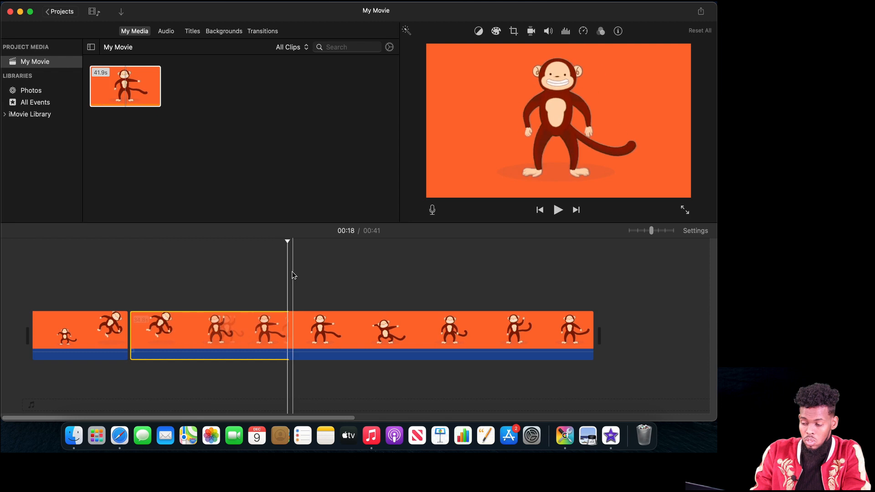
{"action": "left_click", "coordinate": [423, 297]}
{"action": "left_click", "coordinate": [425, 338]}
{"action": "right_click", "coordinate": [425, 338]}
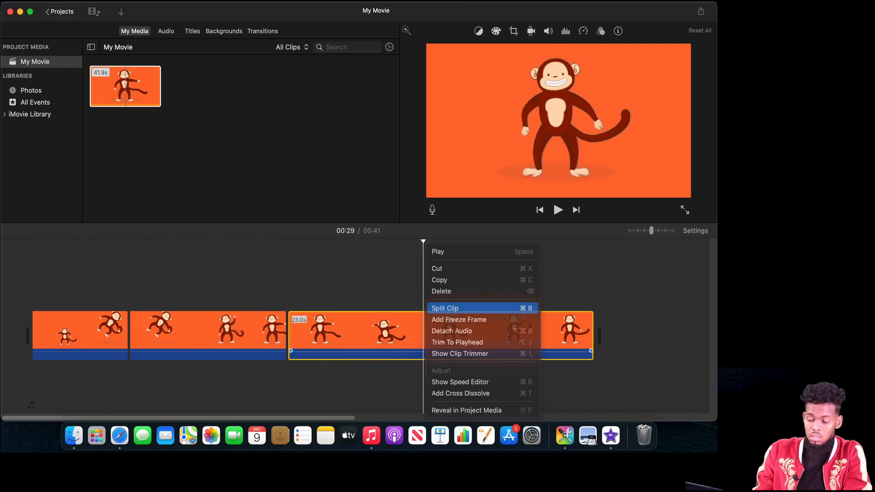
{"action": "left_click", "coordinate": [454, 309]}
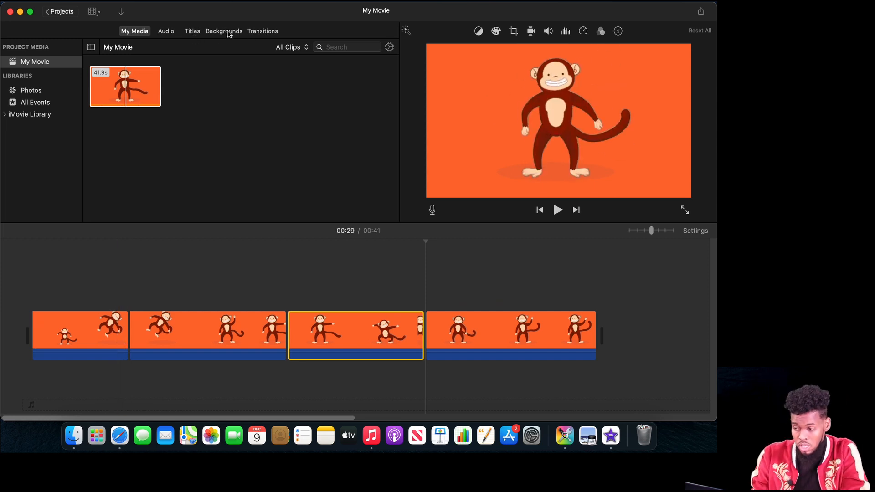
Step: Add a Circle Open transition between the first and second segments and a Swap transition between the second and third
{"action": "left_click", "coordinate": [270, 31]}
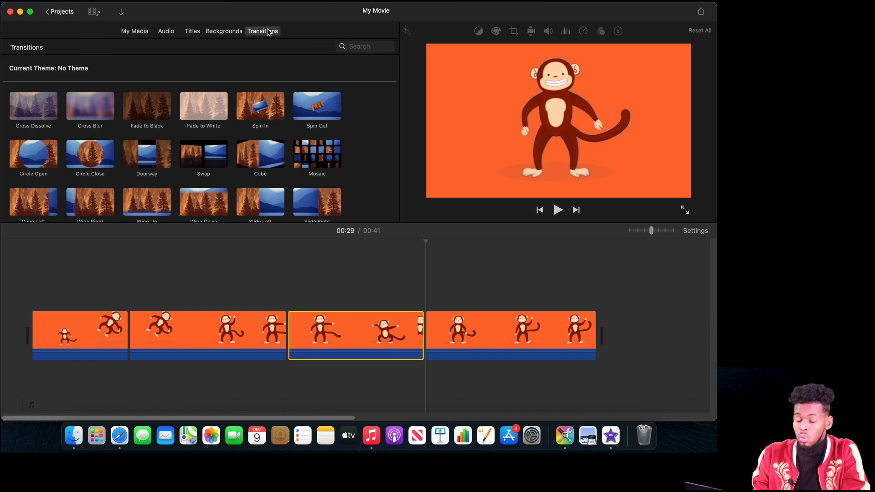
{"action": "left_click_drag", "start_coordinate": [39, 152], "coordinate": [123, 337]}
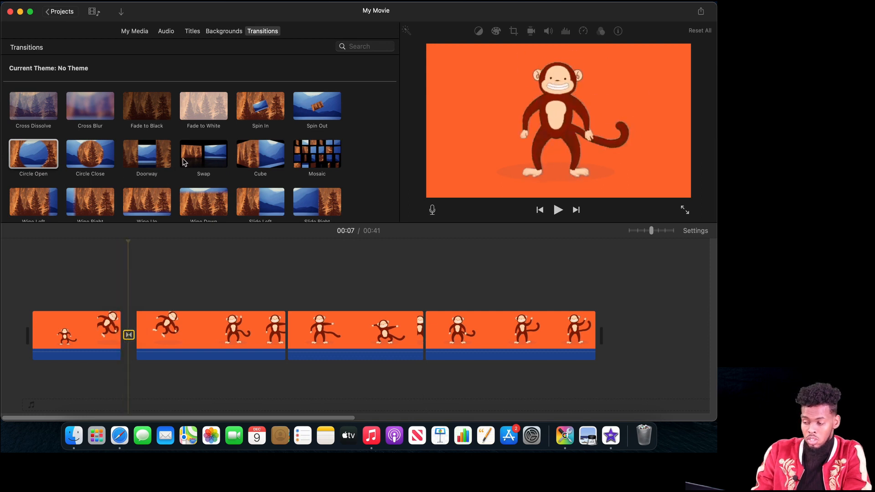
{"action": "left_click_drag", "start_coordinate": [199, 158], "coordinate": [280, 338]}
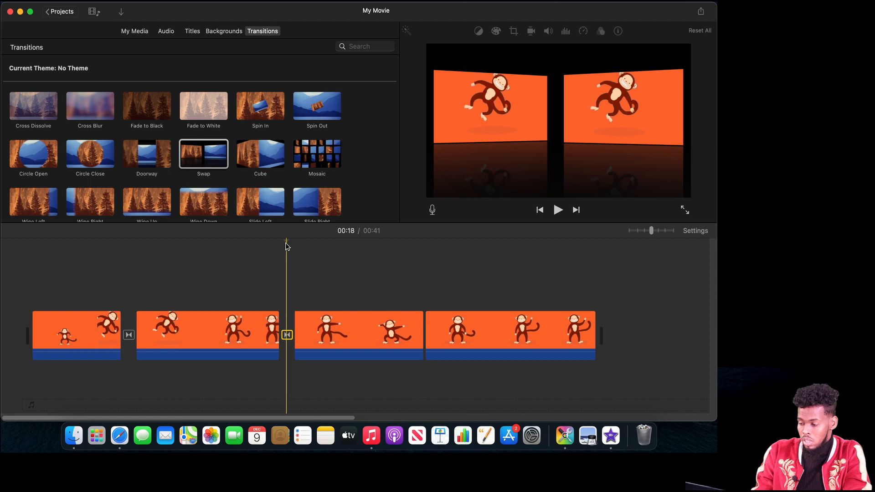
Step: Play the movie in full screen from 00:03 to check the first transition, pause it and return to the editor
{"action": "left_click", "coordinate": [82, 242]}
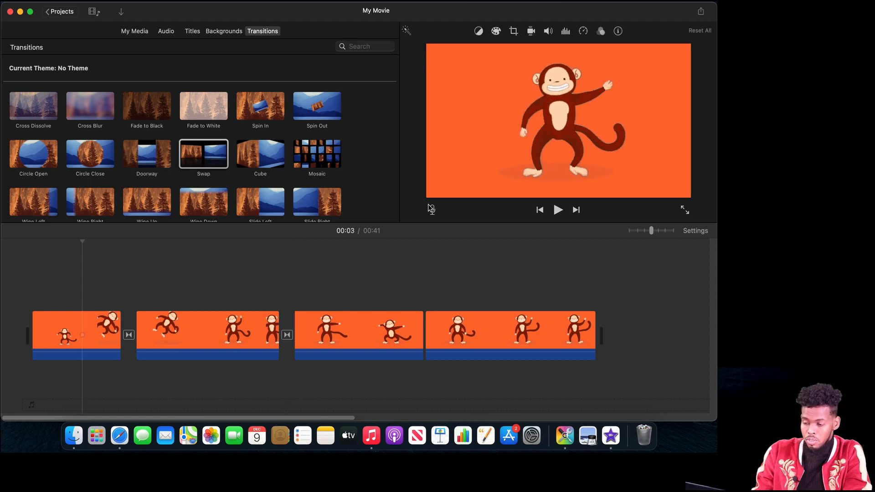
{"action": "left_click", "coordinate": [684, 209]}
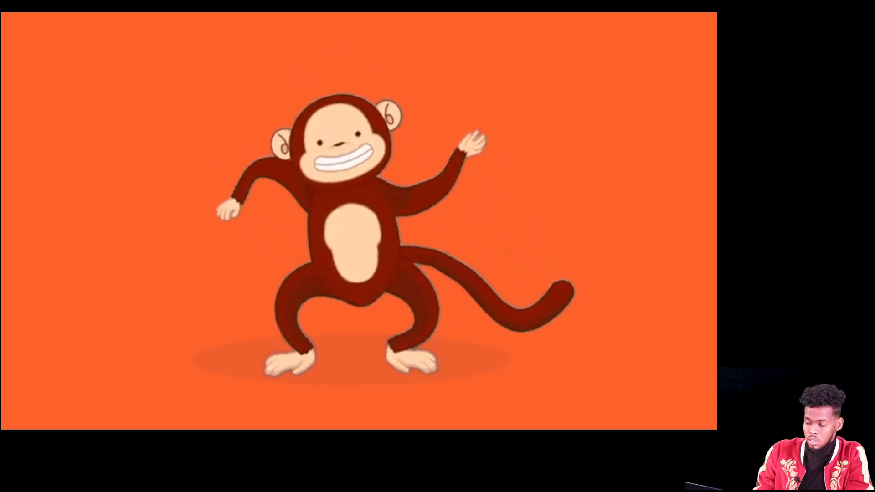
{"action": "mouse_move", "coordinate": [523, 346]}
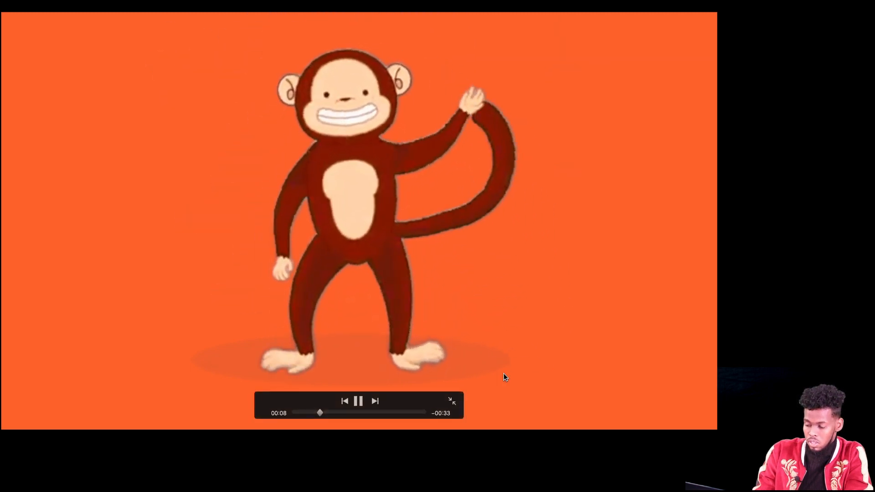
{"action": "left_click", "coordinate": [358, 401]}
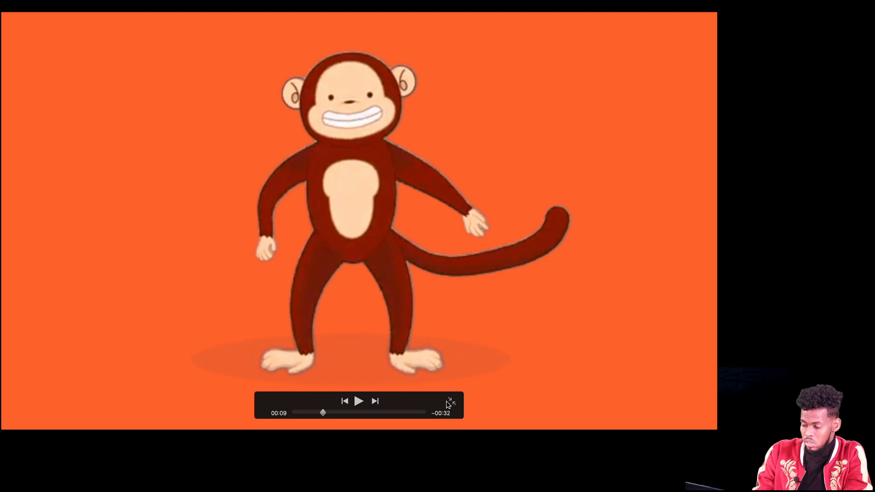
{"action": "left_click", "coordinate": [450, 404]}
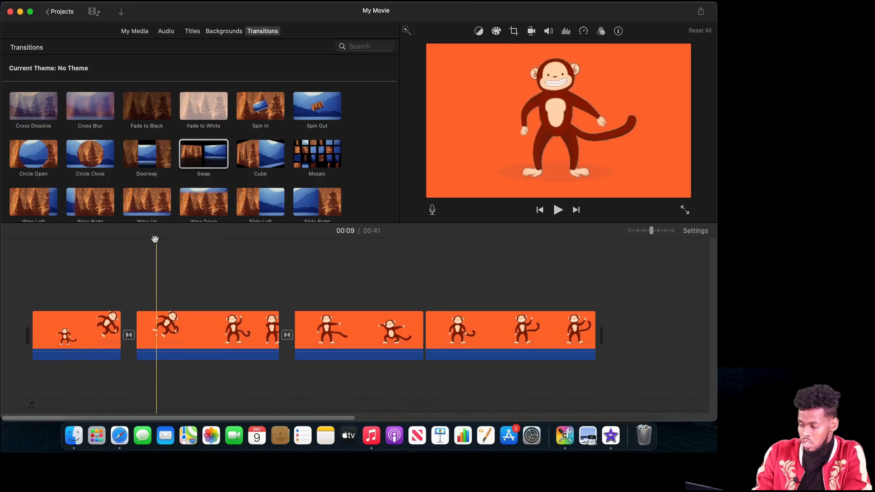
Step: Replace the transition between the first and second clips with Swap and play the movie from just before it
{"action": "left_click", "coordinate": [128, 334]}
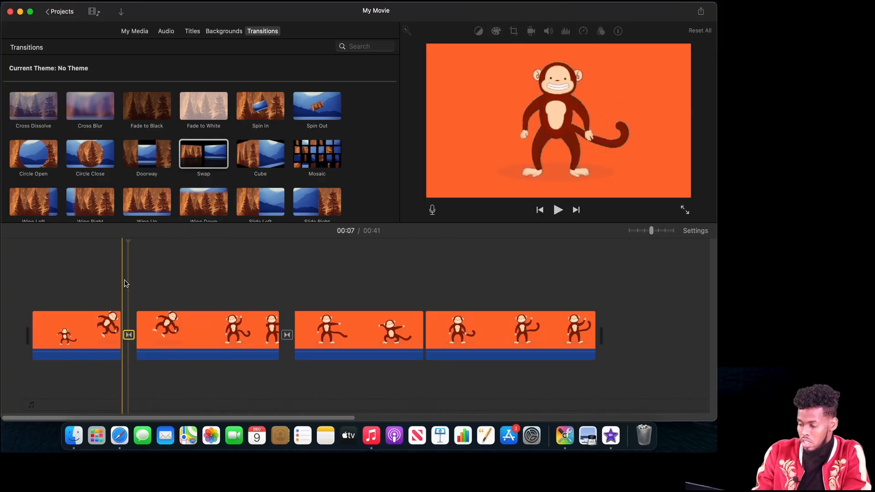
{"action": "left_click_drag", "start_coordinate": [203, 158], "coordinate": [129, 337]}
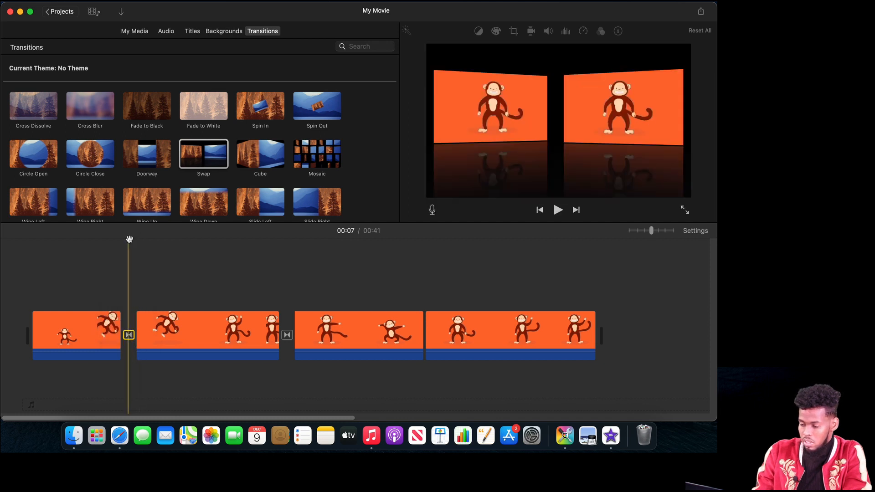
{"action": "left_click_drag", "start_coordinate": [129, 239], "coordinate": [98, 240]}
{"action": "left_click", "coordinate": [557, 211]}
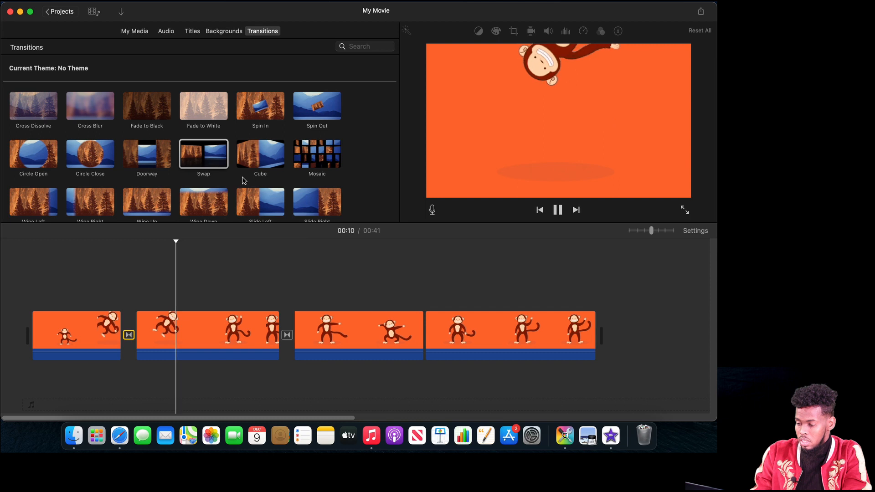
Step: Replace the transition between the second and third clips with Mosaic and check it in full-screen playback before returning to the editor
{"action": "left_click_drag", "start_coordinate": [317, 154], "coordinate": [287, 335]}
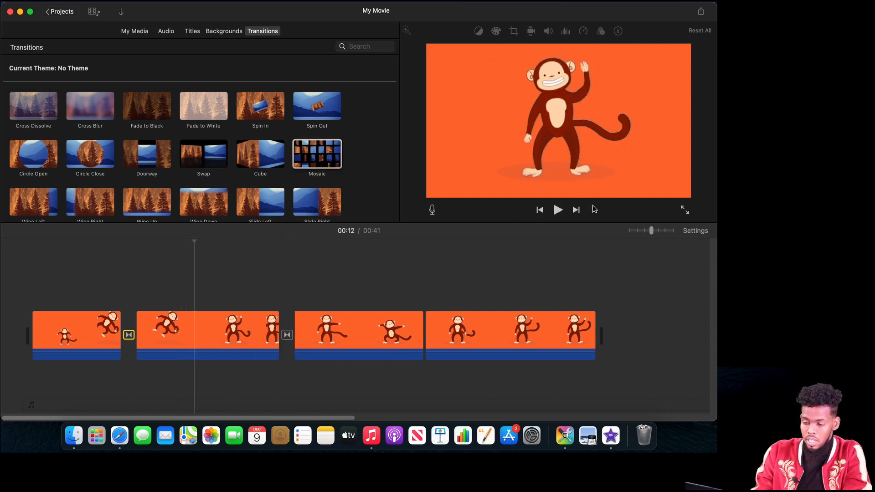
{"action": "left_click", "coordinate": [683, 210]}
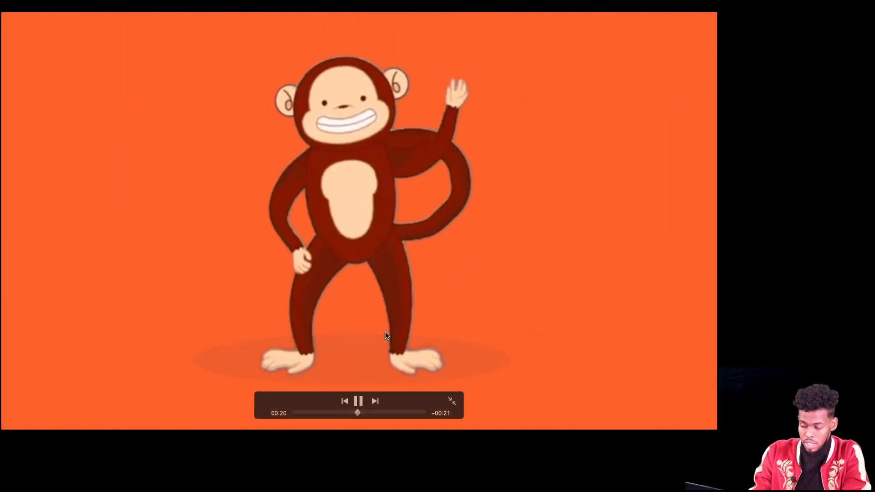
{"action": "left_click", "coordinate": [359, 401]}
{"action": "left_click", "coordinate": [452, 402]}
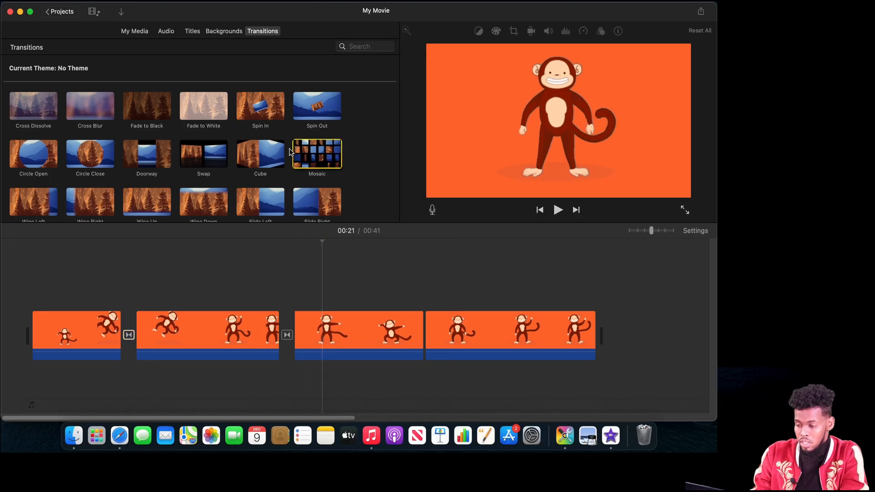
Step: Add a Doorway transition before the first clip, check it in full-screen playback and return to the editor
{"action": "scroll", "coordinate": [292, 152], "scroll_direction": "down", "scroll_amount": 1}
{"action": "scroll", "coordinate": [289, 150], "scroll_direction": "down", "scroll_amount": 5}
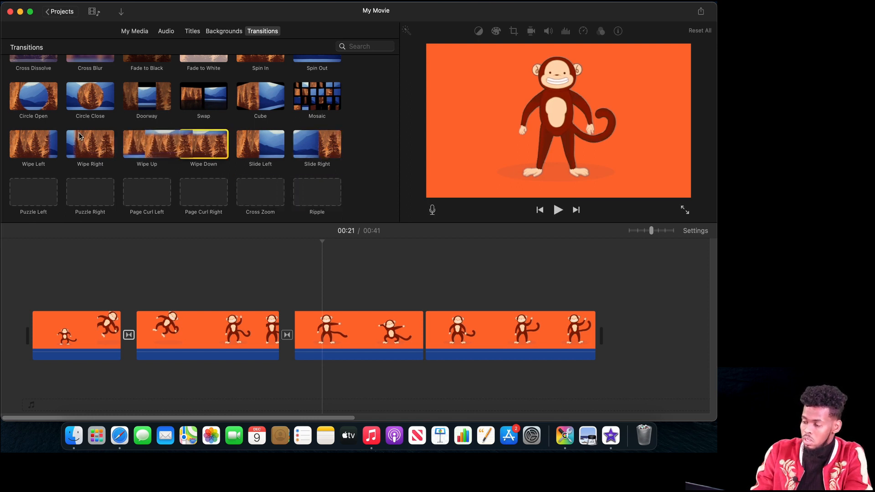
{"action": "left_click", "coordinate": [135, 101]}
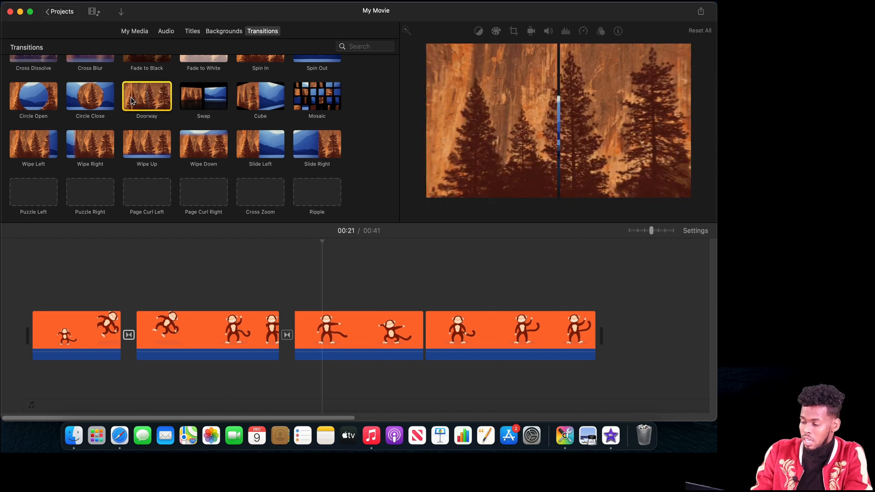
{"action": "left_click_drag", "start_coordinate": [135, 101], "coordinate": [28, 335]}
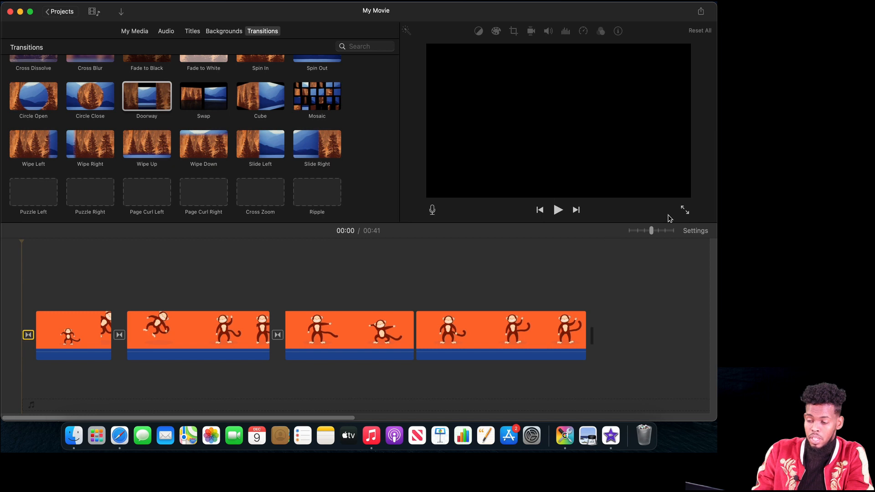
{"action": "left_click", "coordinate": [684, 211]}
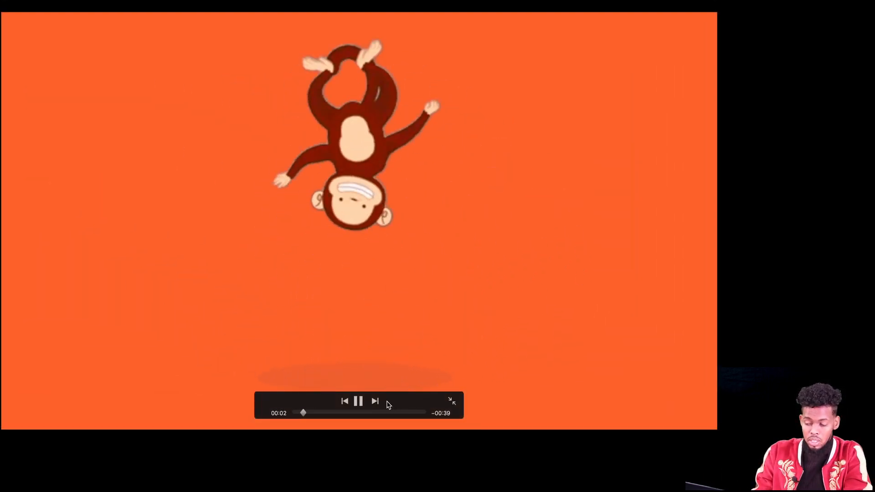
{"action": "left_click", "coordinate": [359, 401]}
{"action": "left_click", "coordinate": [449, 401]}
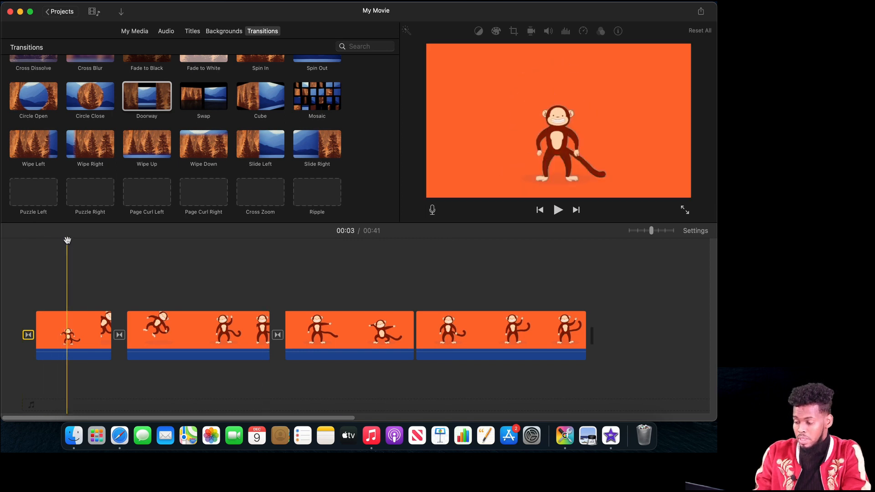
Step: Try to set the duration of the Doorway transition at the movie's start to 2.0 s
{"action": "left_click", "coordinate": [28, 335]}
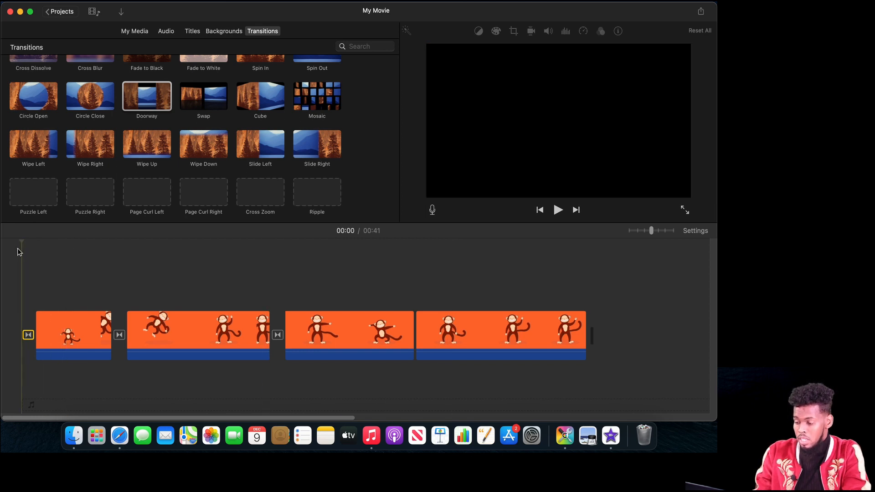
{"action": "right_click", "coordinate": [28, 337]}
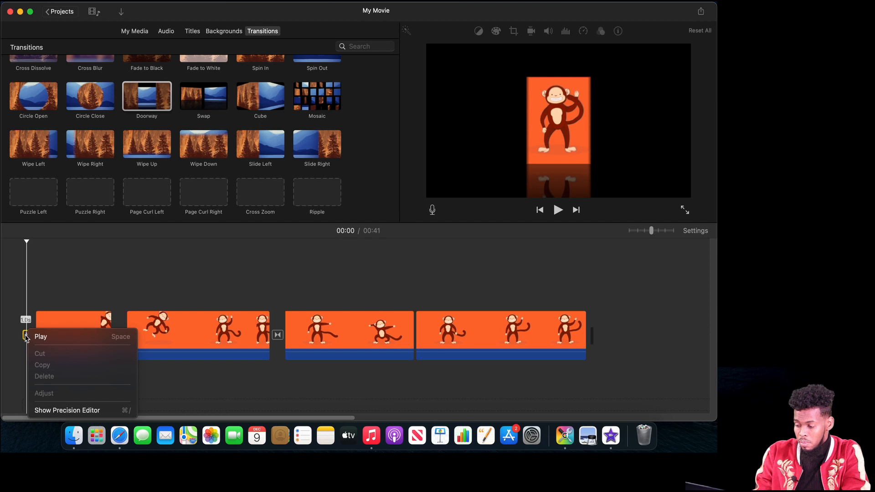
{"action": "left_click", "coordinate": [26, 337]}
{"action": "double_click", "coordinate": [28, 335]}
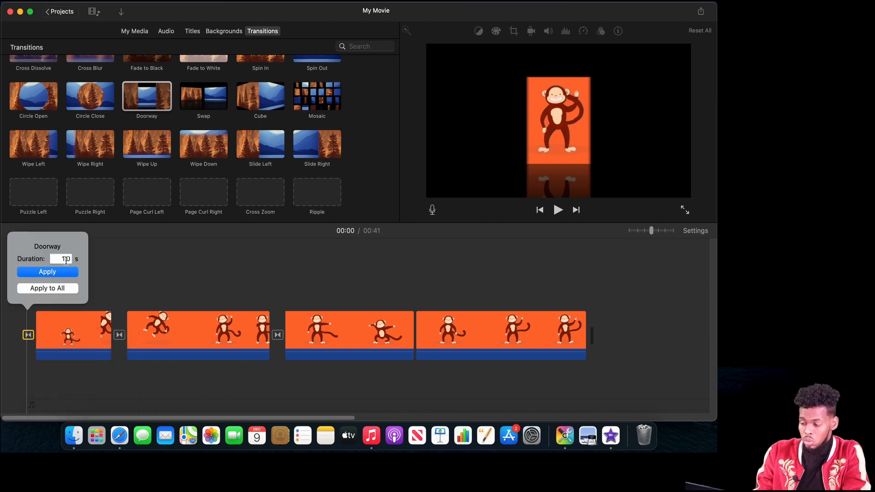
{"action": "left_click", "coordinate": [66, 258]}
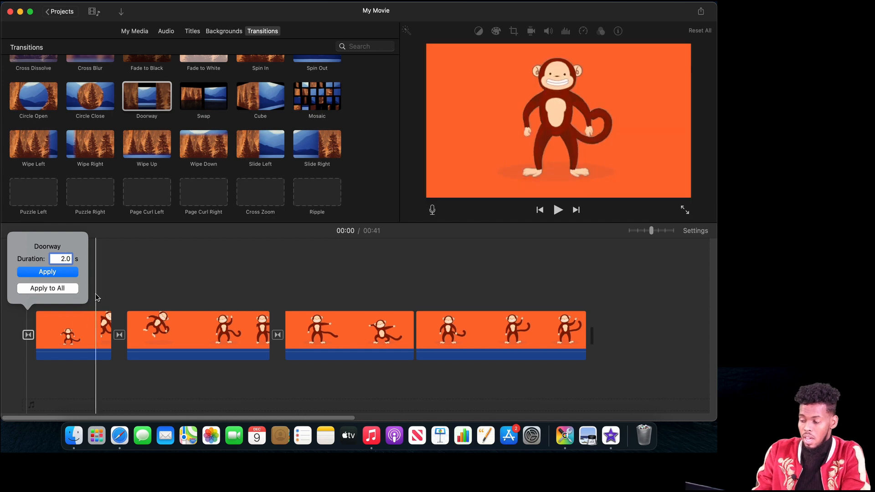
{"action": "left_click", "coordinate": [47, 273]}
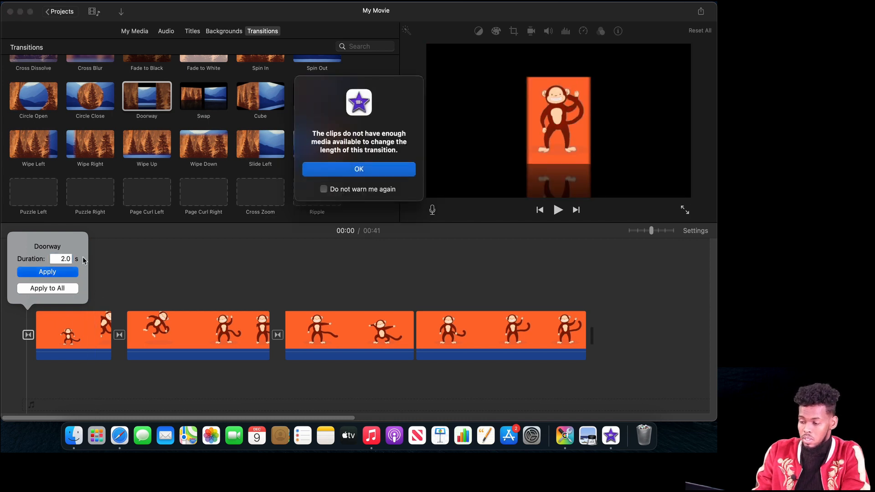
{"action": "left_click", "coordinate": [334, 171]}
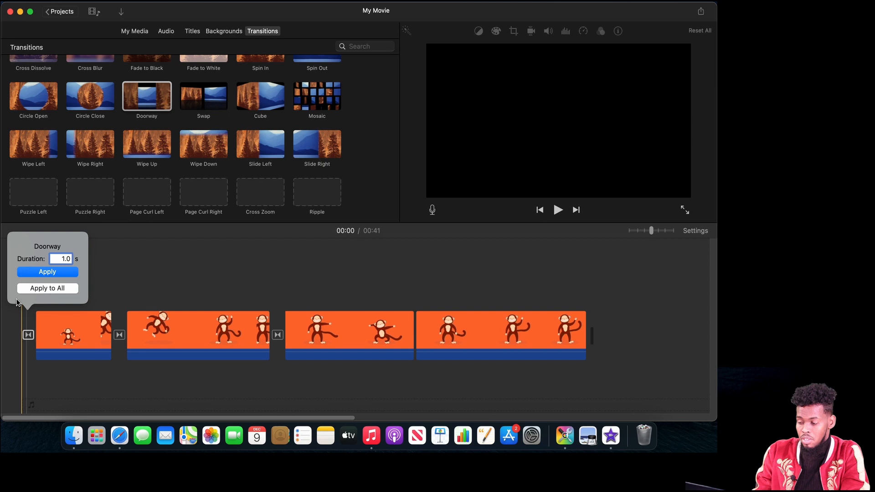
{"action": "left_click", "coordinate": [52, 274]}
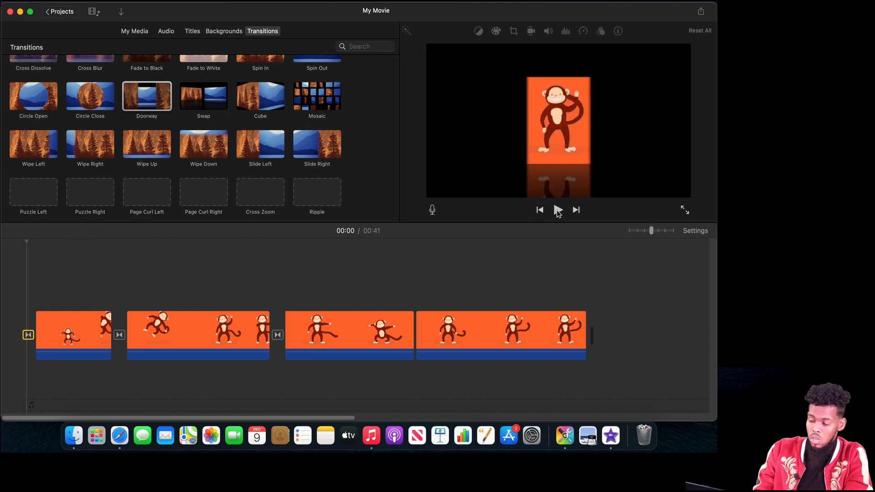
Step: Play the movie's opening and delete the Doorway transition before the first clip
{"action": "left_click", "coordinate": [558, 210]}
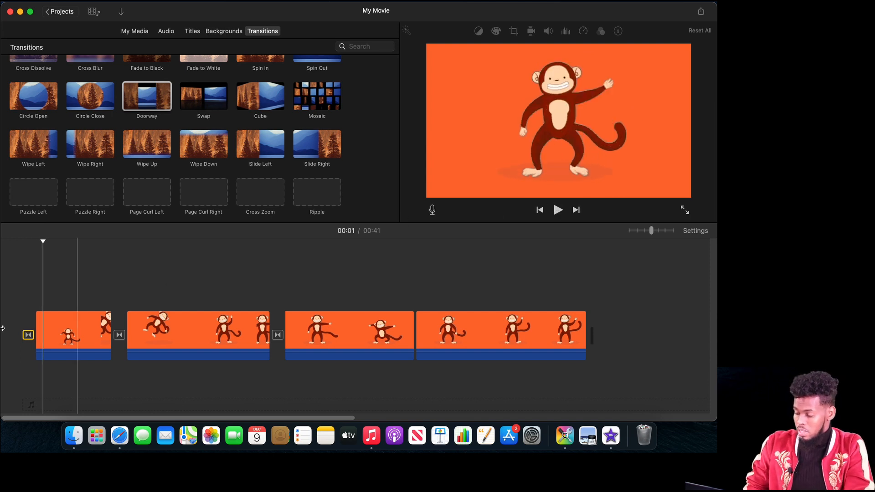
{"action": "left_click", "coordinate": [28, 336]}
{"action": "key", "text": "Delete"}
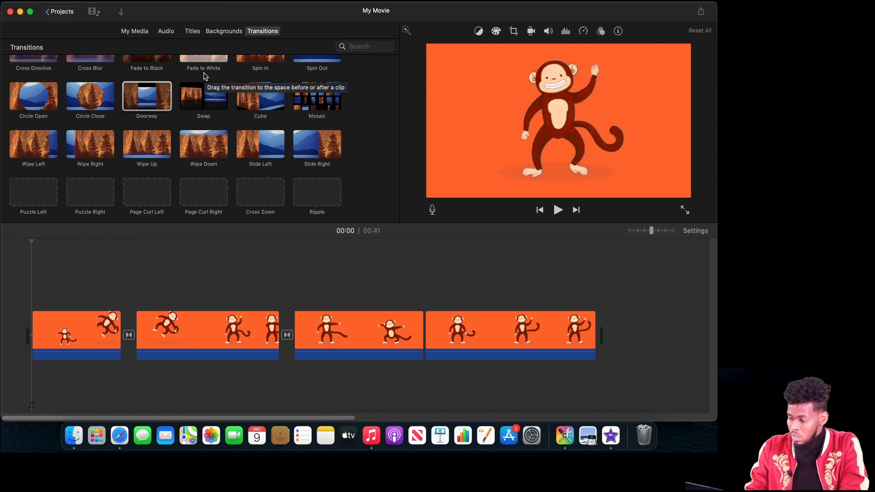
Step: Add a Prism title above the first clip at the very start of the movie
{"action": "left_click", "coordinate": [190, 32]}
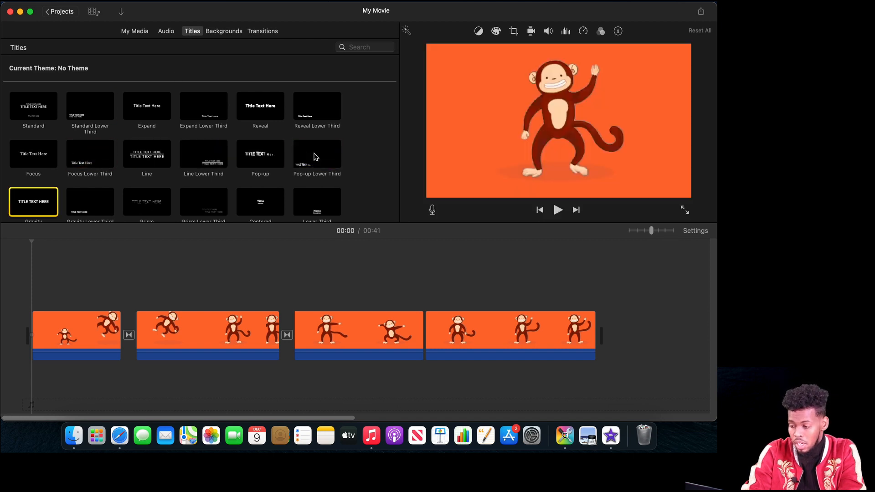
{"action": "scroll", "coordinate": [314, 156], "scroll_direction": "down", "scroll_amount": 1}
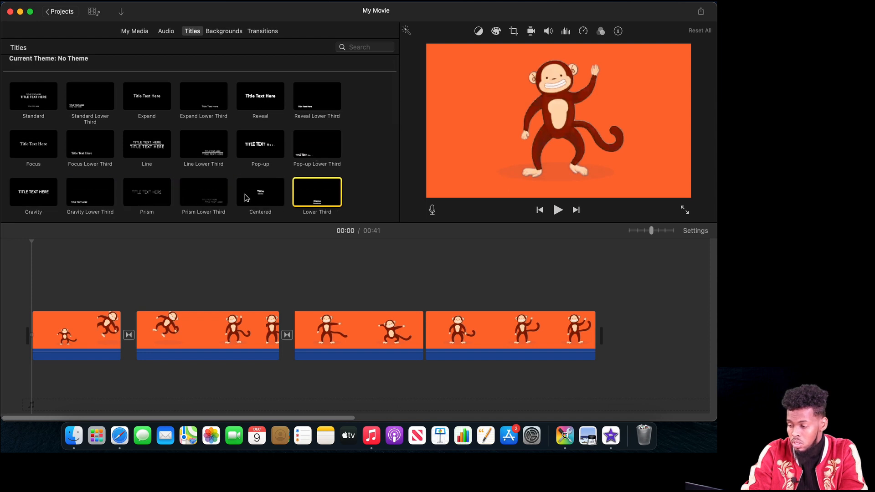
{"action": "left_click", "coordinate": [158, 197]}
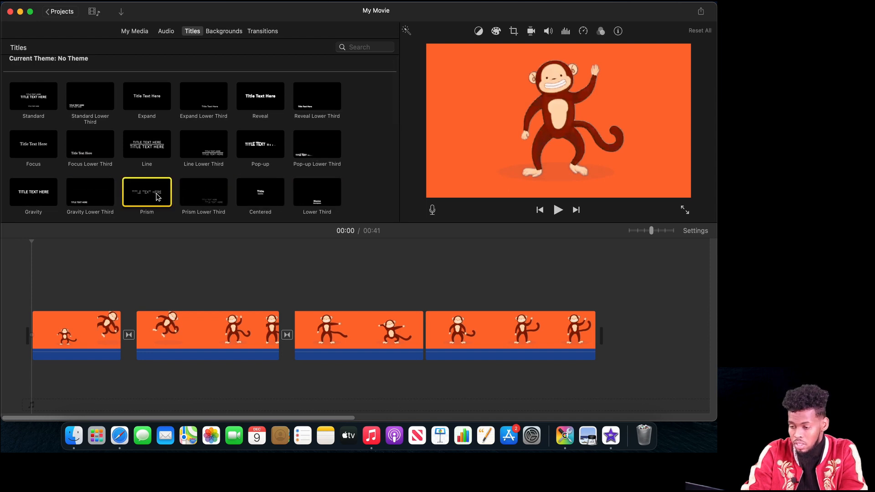
{"action": "left_click_drag", "start_coordinate": [157, 197], "coordinate": [26, 300]}
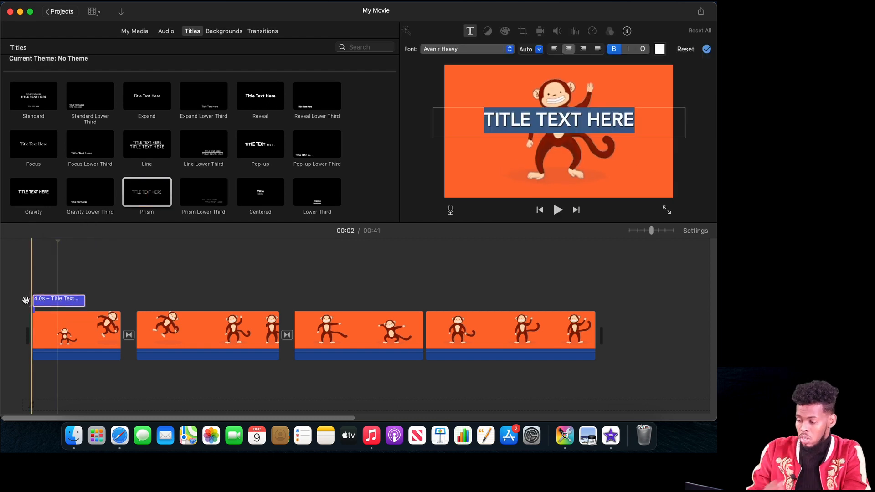
{"action": "left_click", "coordinate": [59, 240]}
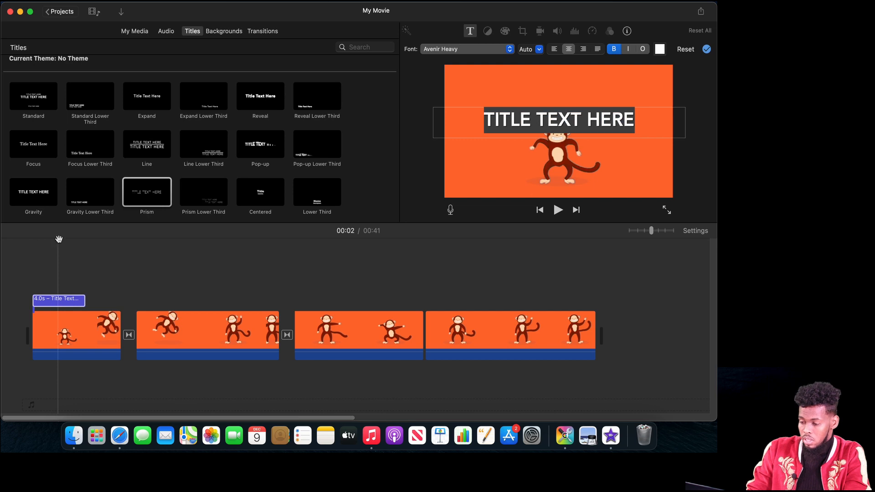
{"action": "left_click_drag", "start_coordinate": [58, 239], "coordinate": [31, 244]}
Step: Replace the Prism title's placeholder text with the DJ's name in capital letters
{"action": "left_click", "coordinate": [54, 305]}
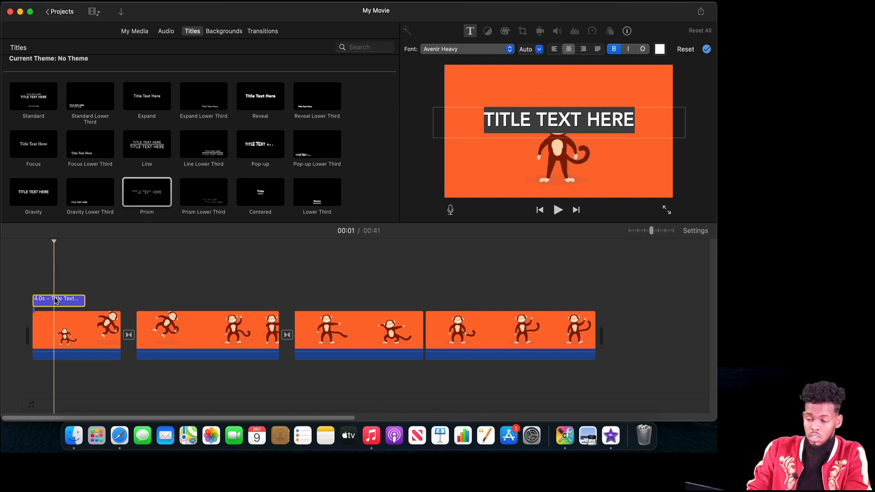
{"action": "left_click", "coordinate": [635, 124]}
{"action": "left_click_drag", "start_coordinate": [642, 121], "coordinate": [479, 127]}
{"action": "type", "text": "DJ"}
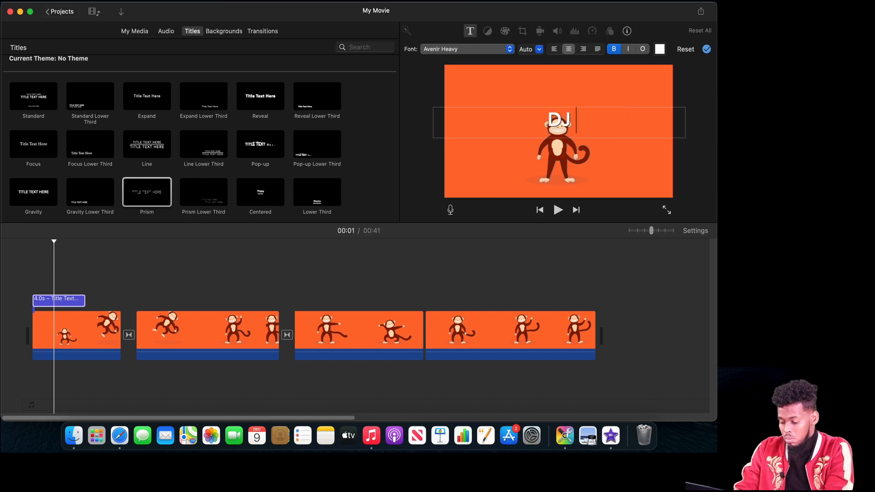
{"action": "type", "text": " MUSTAFA"}
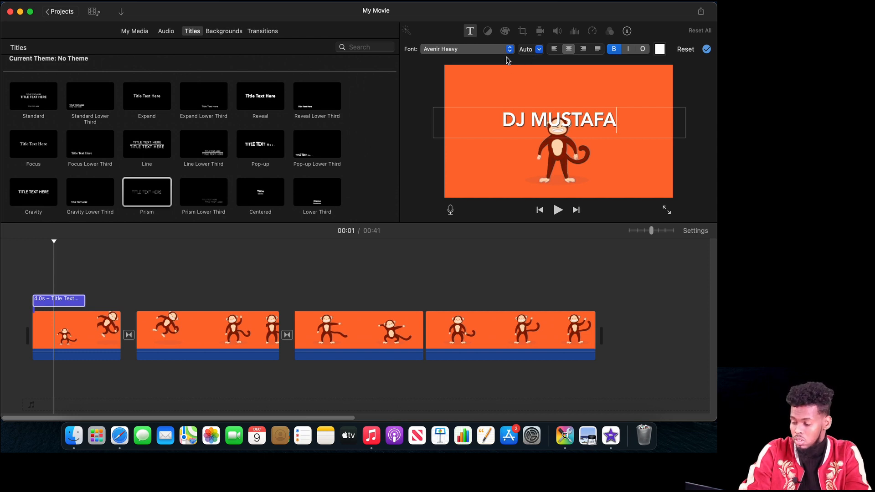
{"action": "left_click", "coordinate": [72, 305]}
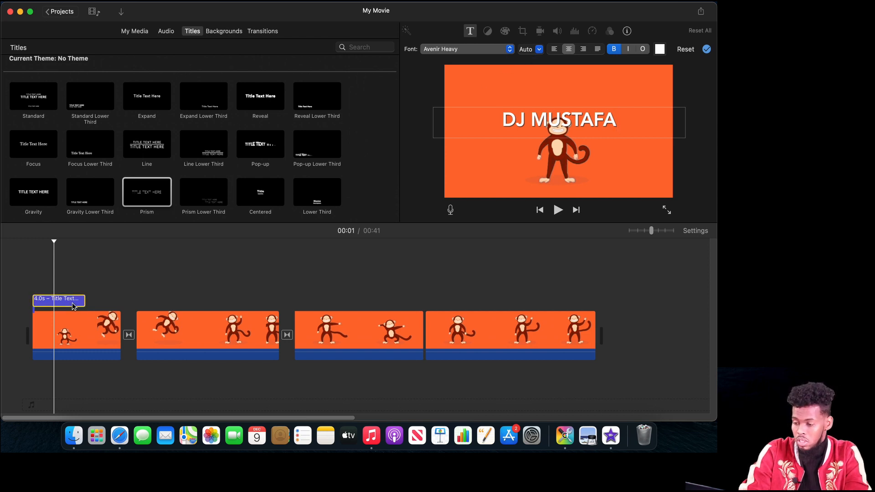
Step: Try Avenir Next Medium for the title text and set its font to Cochin
{"action": "left_click", "coordinate": [510, 49]}
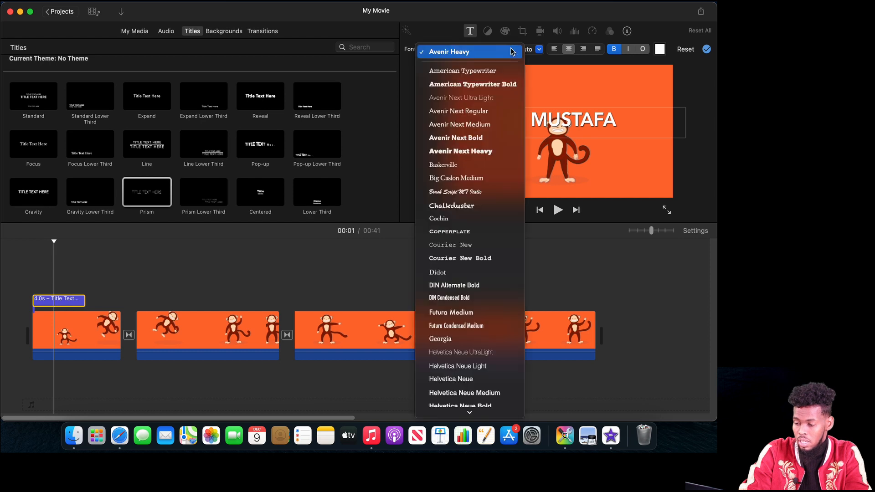
{"action": "left_click", "coordinate": [476, 130]}
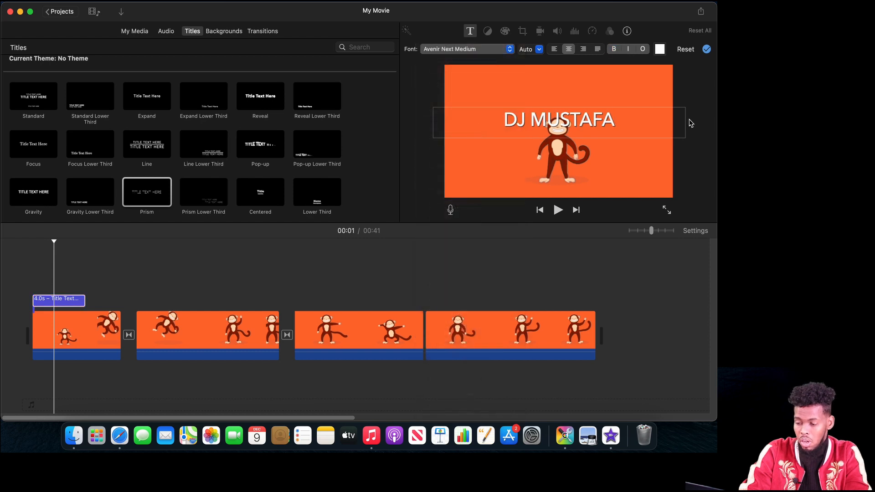
{"action": "left_click_drag", "start_coordinate": [617, 120], "coordinate": [491, 130]}
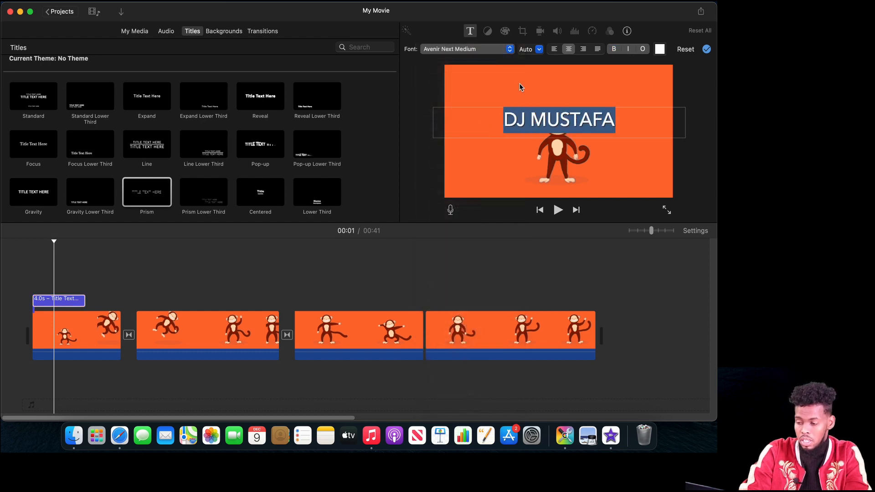
{"action": "left_click", "coordinate": [510, 51]}
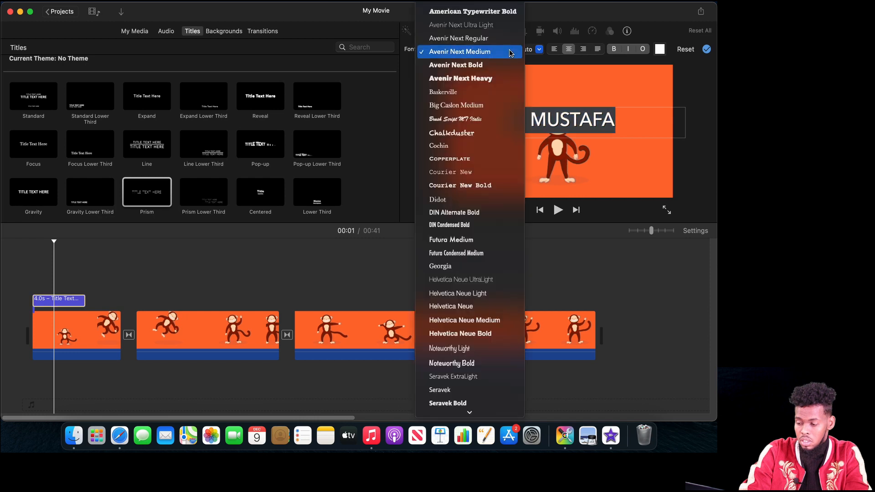
{"action": "left_click", "coordinate": [460, 147]}
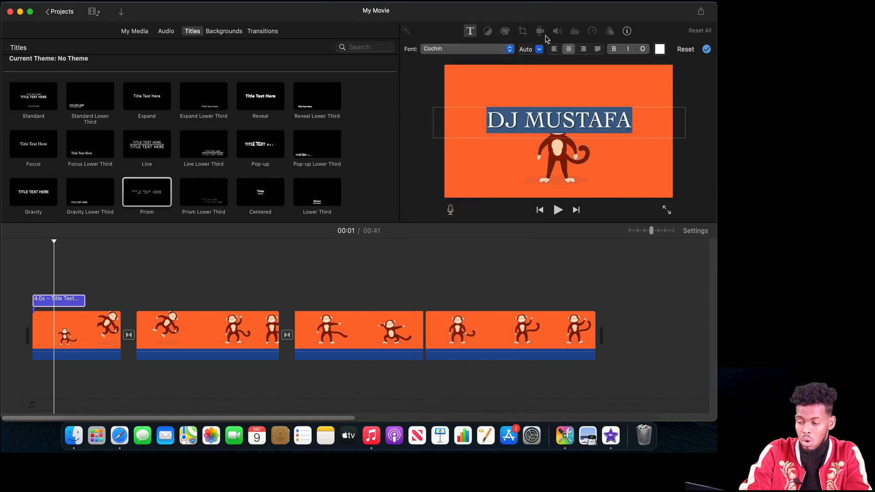
Step: Try a font size of 102 for the title text and set it to 190
{"action": "left_click", "coordinate": [539, 49]}
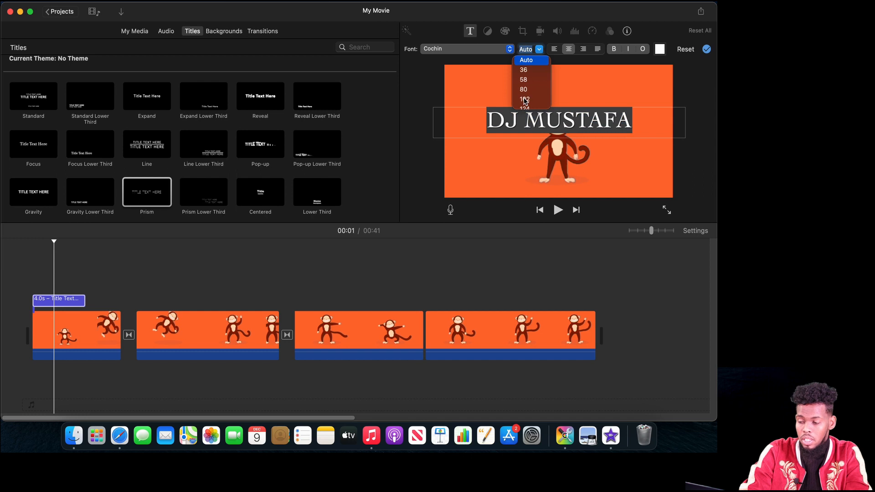
{"action": "left_click", "coordinate": [525, 100]}
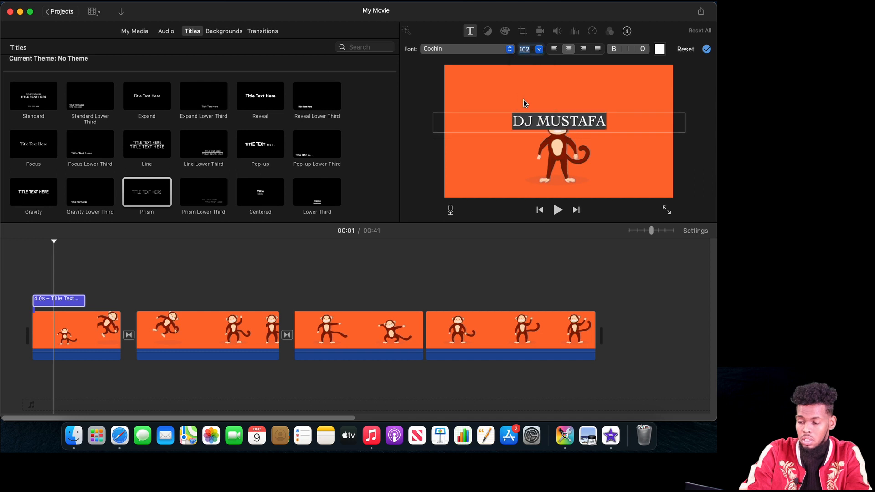
{"action": "left_click", "coordinate": [539, 49]}
{"action": "left_click", "coordinate": [524, 99]}
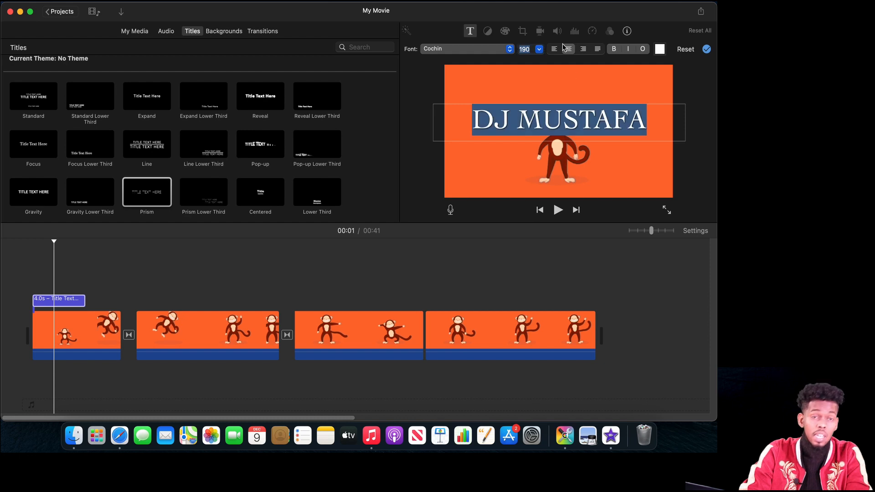
Step: Change the title text colour to bright green and apply the title formatting
{"action": "left_click", "coordinate": [661, 50]}
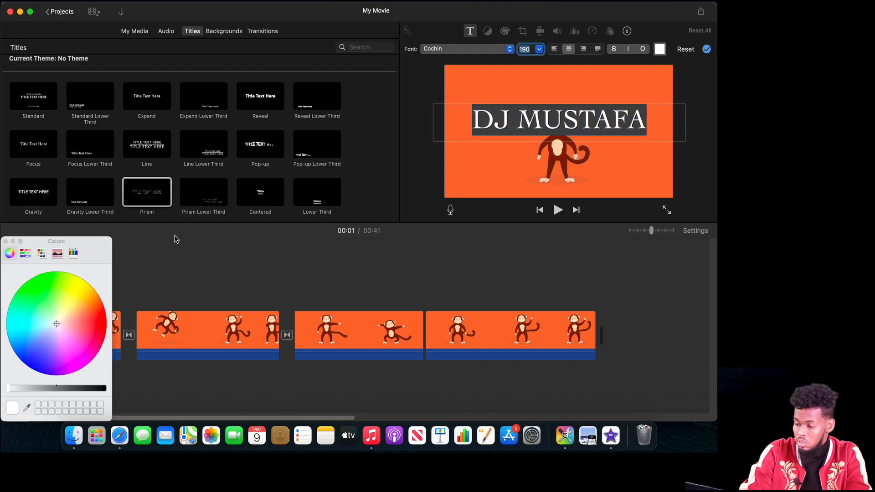
{"action": "left_click", "coordinate": [48, 284]}
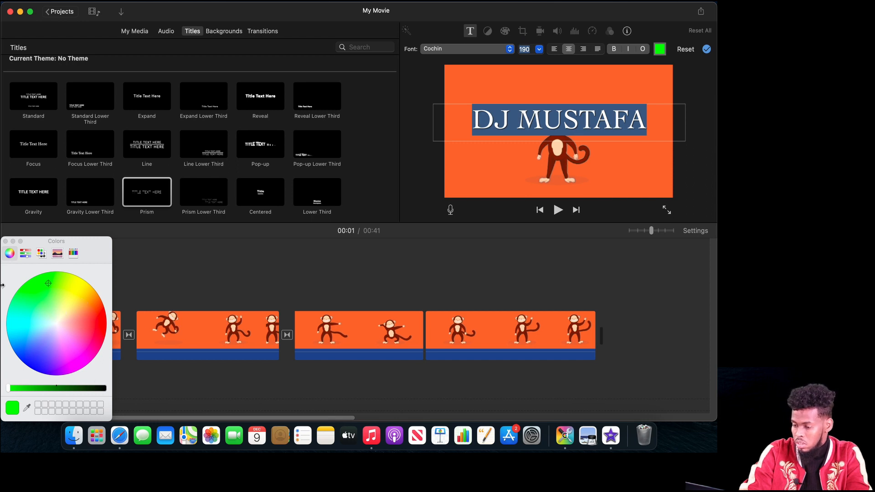
{"action": "left_click", "coordinate": [5, 241]}
{"action": "left_click", "coordinate": [534, 83]}
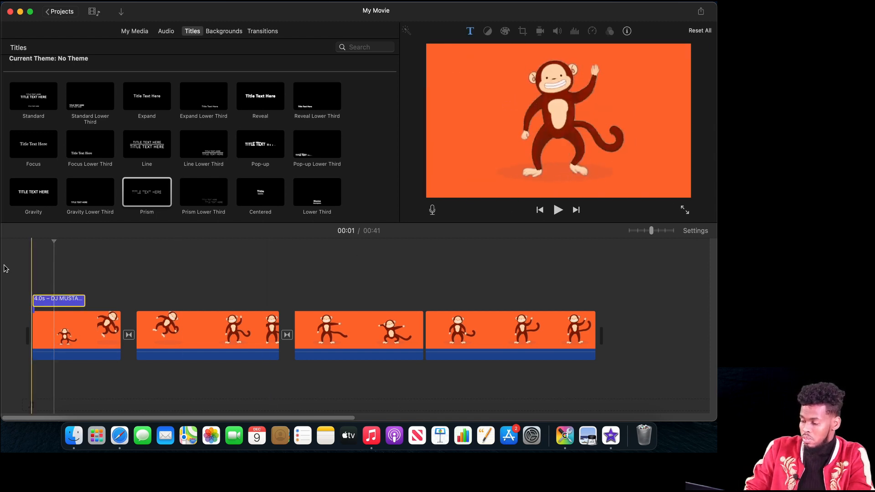
Step: Preview the opening title in full screen from the start of the movie and return to the editor
{"action": "left_click_drag", "start_coordinate": [52, 242], "coordinate": [31, 243]}
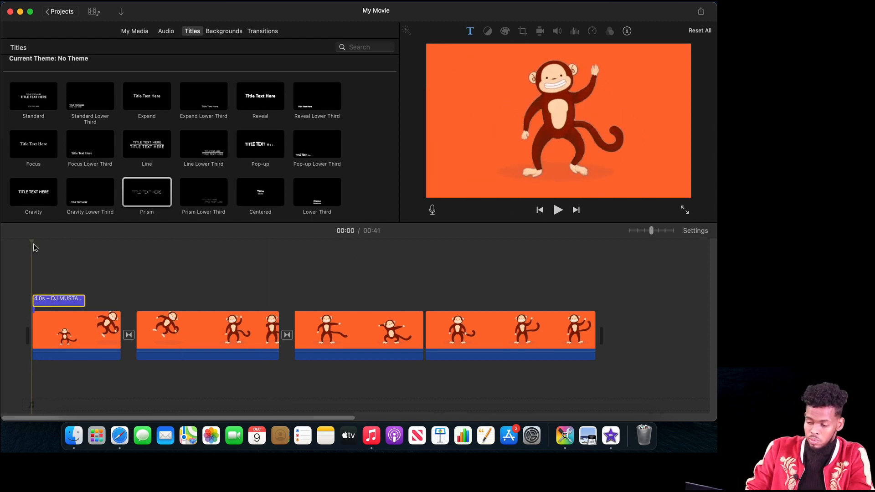
{"action": "left_click", "coordinate": [687, 210]}
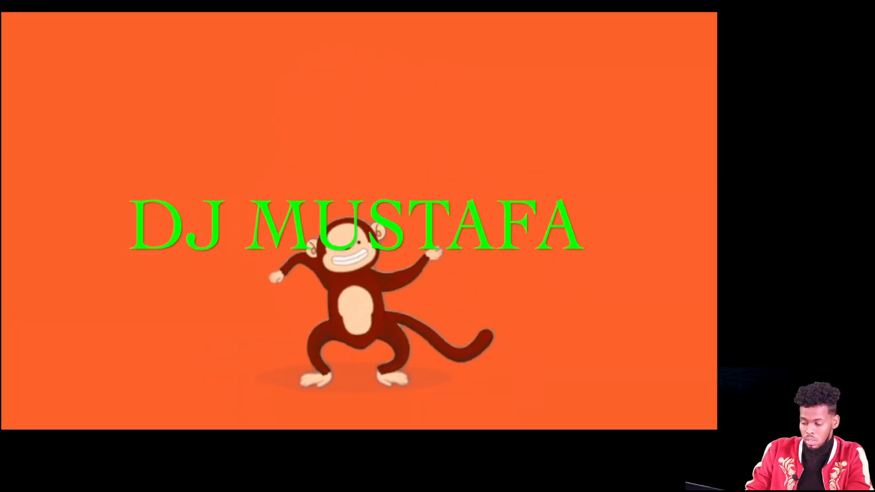
{"action": "mouse_move", "coordinate": [310, 414]}
{"action": "left_click", "coordinate": [358, 401]}
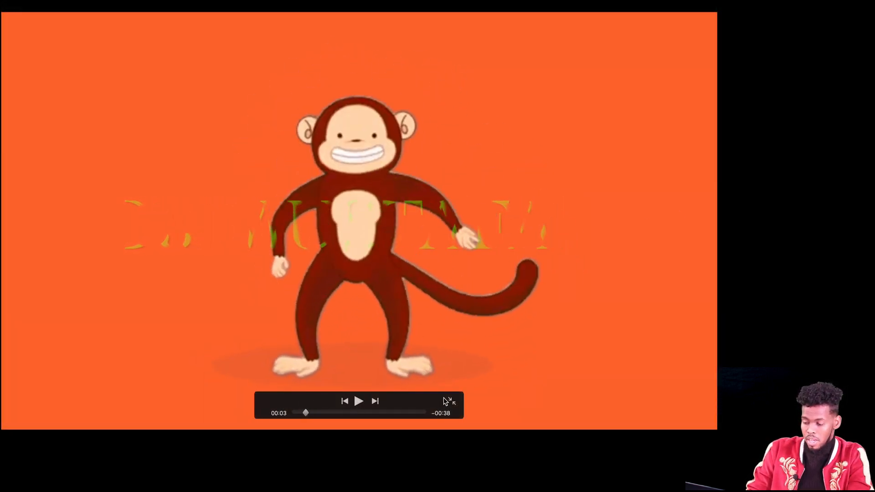
{"action": "left_click", "coordinate": [360, 401]}
{"action": "left_click", "coordinate": [360, 401]}
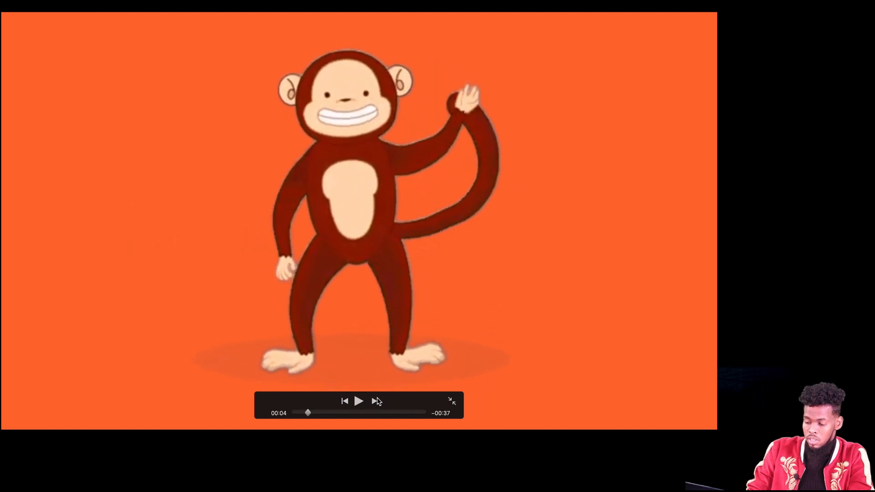
{"action": "key", "text": "Escape"}
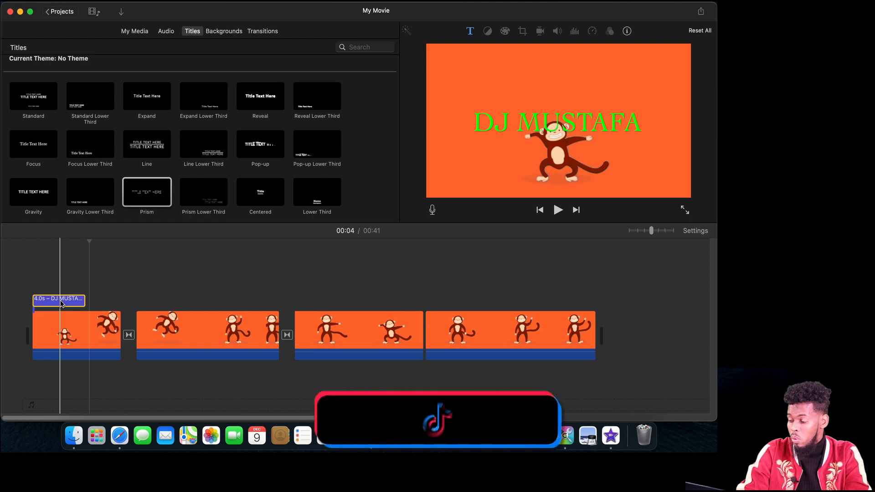
Step: Move the title in front of the first clip as a standalone segment and play the opening
{"action": "left_click", "coordinate": [62, 240]}
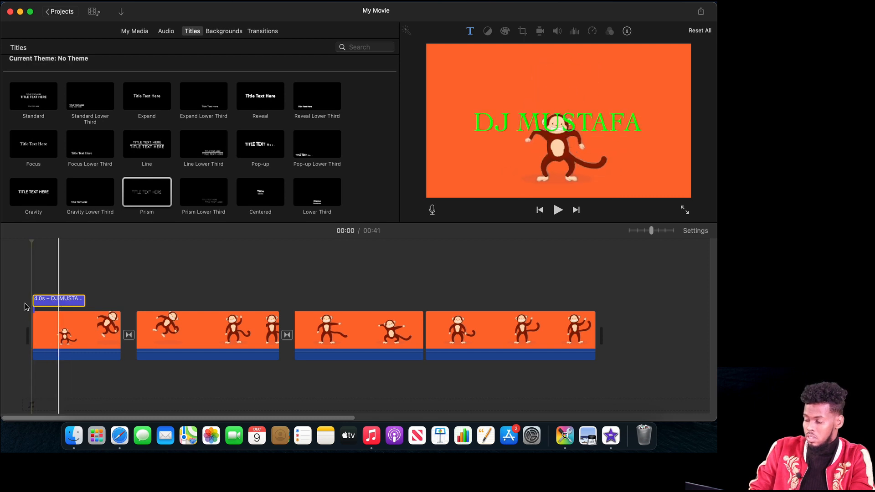
{"action": "left_click_drag", "start_coordinate": [48, 302], "coordinate": [29, 342]}
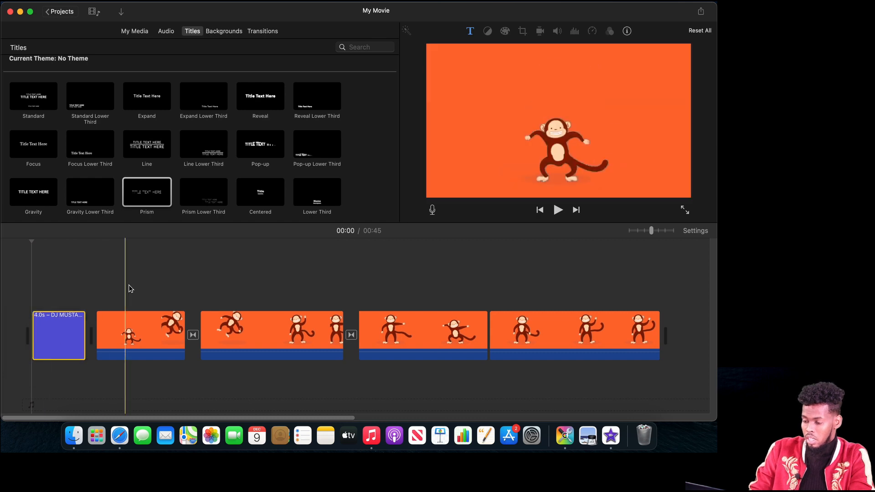
{"action": "left_click", "coordinate": [558, 211]}
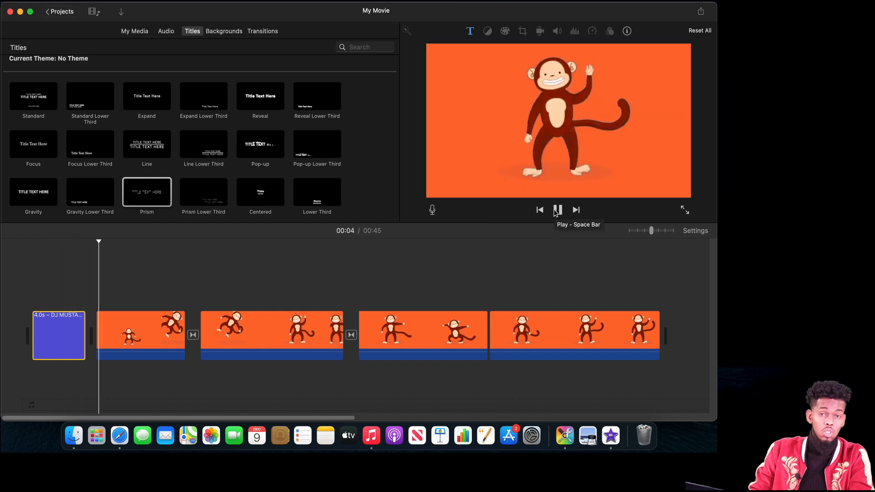
{"action": "left_click", "coordinate": [557, 211]}
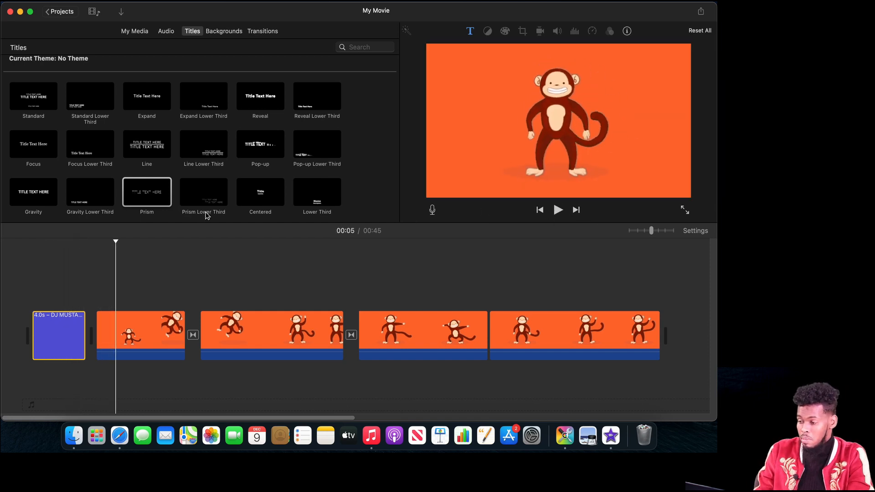
Step: Add a Swap transition between the standalone title and the first clip and play it back
{"action": "left_click", "coordinate": [258, 32]}
{"action": "left_click_drag", "start_coordinate": [203, 101], "coordinate": [76, 343]}
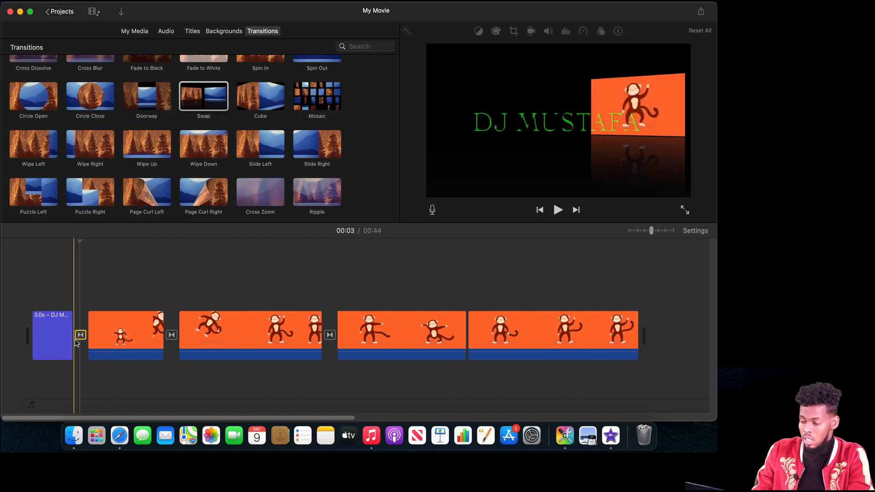
{"action": "left_click", "coordinate": [58, 246]}
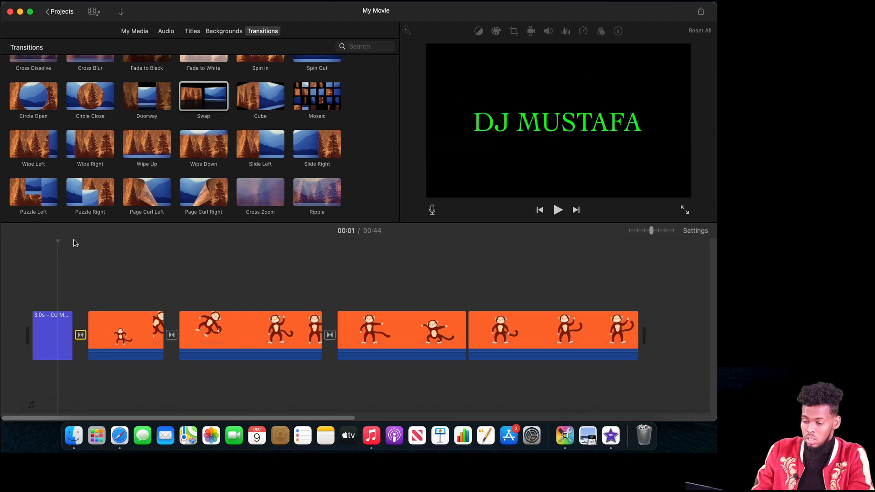
{"action": "left_click", "coordinate": [557, 210]}
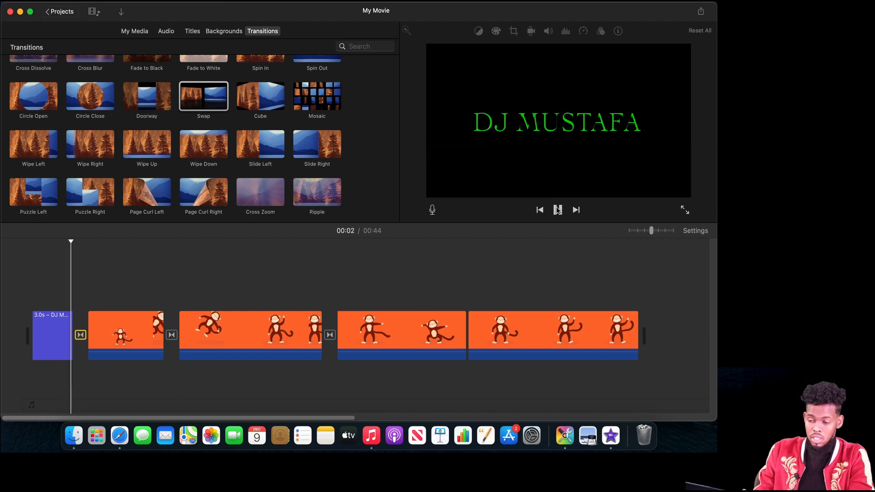
{"action": "left_click", "coordinate": [557, 210]}
Step: Delete the standalone title segment from the beginning of the movie
{"action": "left_click", "coordinate": [54, 321]}
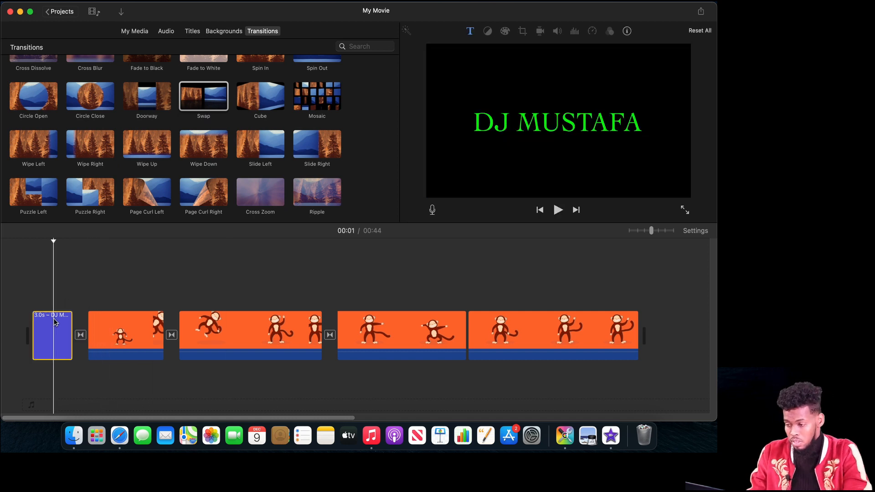
{"action": "key", "text": "Delete"}
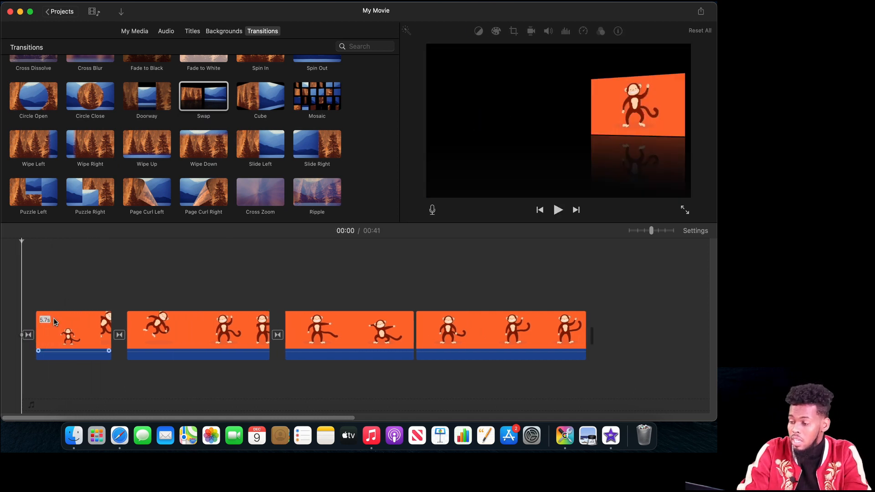
Step: Browse the available title styles from Reveal through the Gradient and Soft Bar designs
{"action": "left_click", "coordinate": [190, 31]}
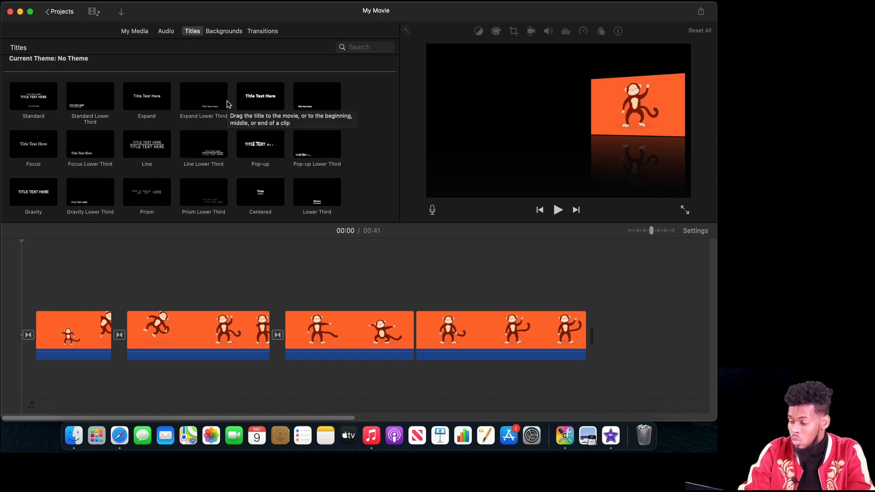
{"action": "left_click", "coordinate": [253, 105]}
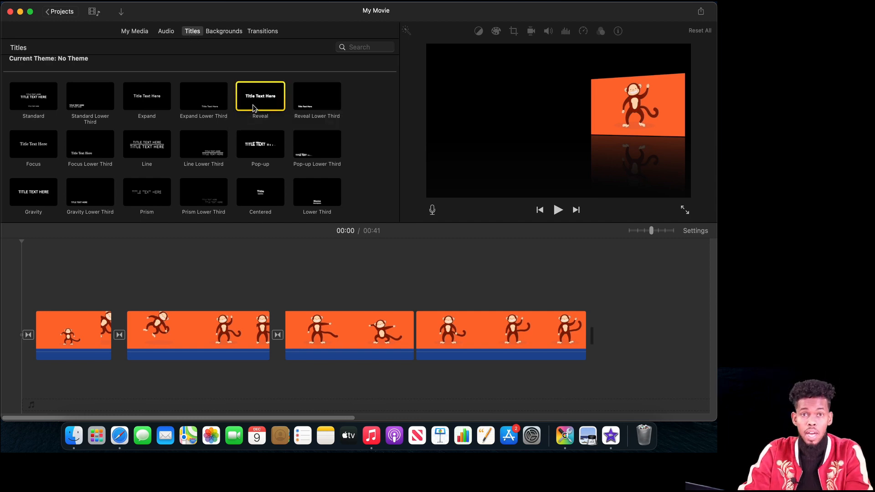
{"action": "key", "text": "Right"}
{"action": "key", "text": "Right"}
{"action": "key", "text": "Right"}
{"action": "key", "text": "Right"}
{"action": "key", "text": "Right"}
{"action": "key", "text": "Right"}
{"action": "key", "text": "Right"}
{"action": "key", "text": "Right"}
{"action": "key", "text": "Right"}
{"action": "key", "text": "Right"}
{"action": "key", "text": "Right"}
{"action": "key", "text": "Right"}
{"action": "key", "text": "Right"}
{"action": "key", "text": "Right"}
{"action": "key", "text": "Right"}
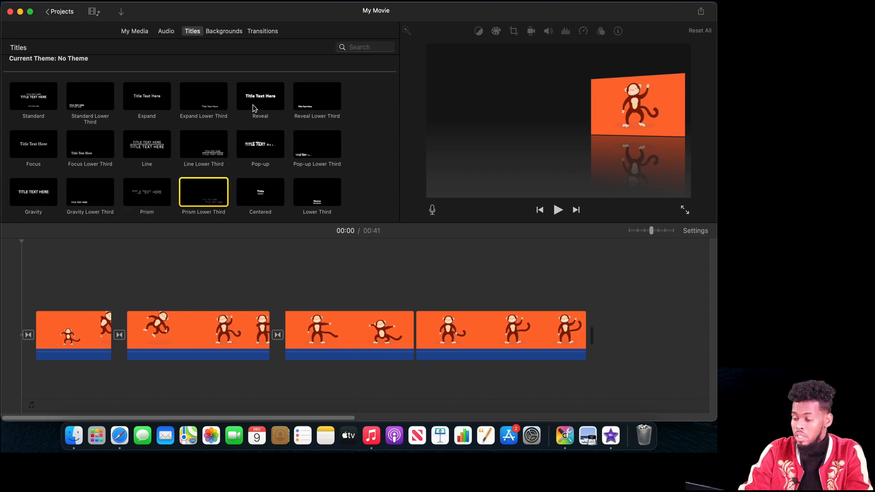
{"action": "key", "text": "Right"}
{"action": "key", "text": "Right"}
{"action": "key", "text": "Right"}
{"action": "key", "text": "Right"}
{"action": "key", "text": "Right"}
{"action": "key", "text": "Right"}
{"action": "key", "text": "Right"}
{"action": "key", "text": "Right"}
{"action": "key", "text": "Right"}
{"action": "key", "text": "Right"}
{"action": "key", "text": "Right"}
{"action": "key", "text": "Right"}
{"action": "key", "text": "Right"}
{"action": "key", "text": "Right"}
{"action": "key", "text": "Right"}
{"action": "key", "text": "Right"}
{"action": "key", "text": "Right"}
{"action": "key", "text": "Right"}
{"action": "key", "text": "Right"}
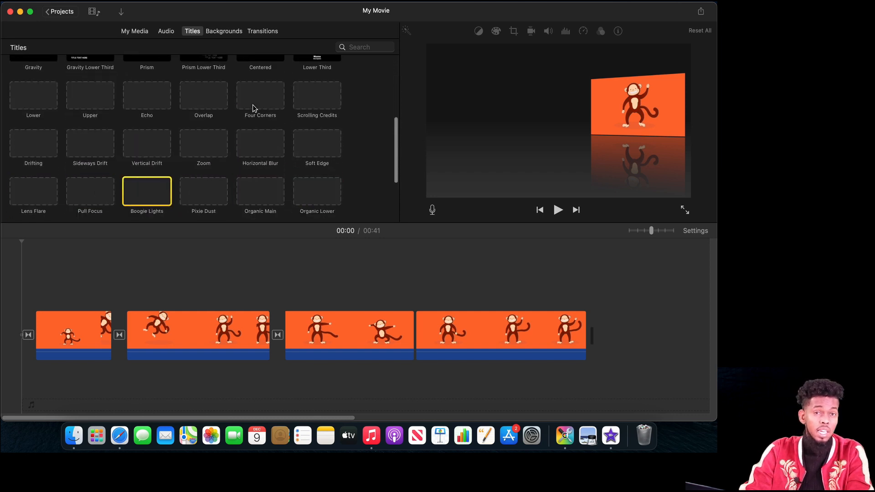
{"action": "key", "text": "Right"}
{"action": "key", "text": "Right"}
{"action": "key", "text": "Right"}
{"action": "key", "text": "Right"}
{"action": "key", "text": "Right"}
{"action": "key", "text": "Right"}
{"action": "key", "text": "Right"}
{"action": "key", "text": "Right"}
{"action": "key", "text": "Right"}
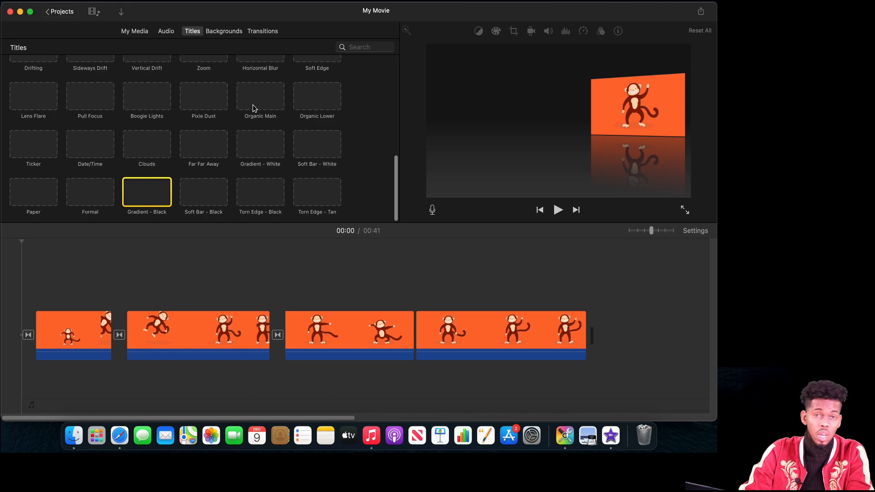
{"action": "key", "text": "Left"}
{"action": "key", "text": "Left"}
{"action": "key", "text": "Left"}
{"action": "key", "text": "Left"}
{"action": "key", "text": "Left"}
{"action": "key", "text": "Left"}
{"action": "key", "text": "Left"}
{"action": "key", "text": "Left"}
{"action": "key", "text": "Left"}
{"action": "key", "text": "Left"}
{"action": "key", "text": "Left"}
{"action": "key", "text": "Left"}
{"action": "key", "text": "Left"}
{"action": "key", "text": "Left"}
{"action": "key", "text": "Left"}
{"action": "key", "text": "Left"}
{"action": "key", "text": "Left"}
{"action": "key", "text": "Left"}
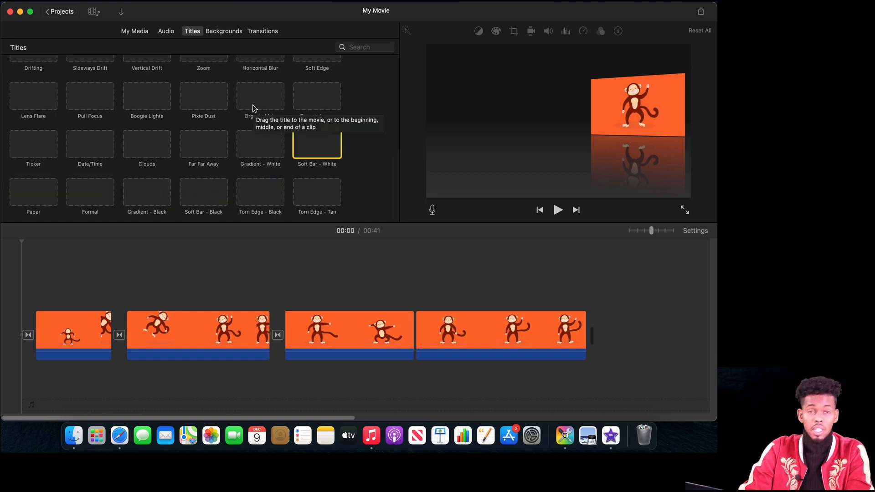
{"action": "key", "text": "Up"}
{"action": "key", "text": "Up"}
{"action": "key", "text": "Up"}
{"action": "key", "text": "Up"}
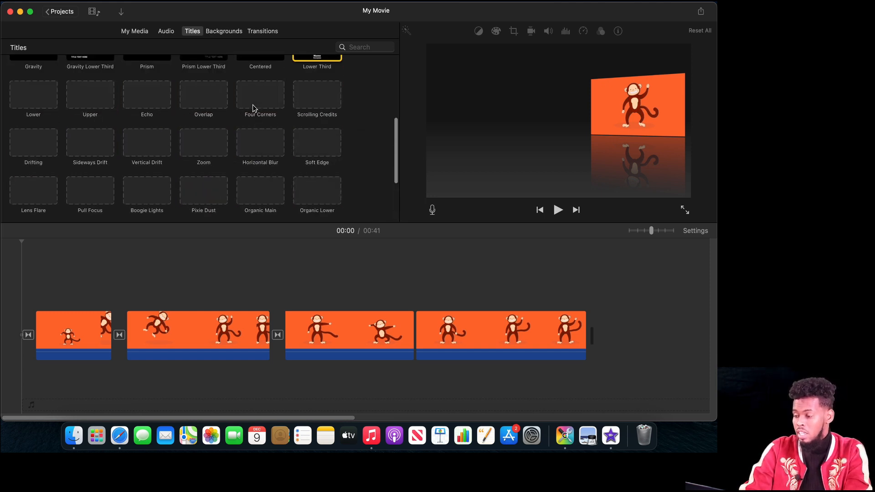
{"action": "key", "text": "Left"}
{"action": "key", "text": "Left"}
{"action": "key", "text": "Left"}
{"action": "key", "text": "Left"}
{"action": "key", "text": "Left"}
{"action": "key", "text": "Left"}
{"action": "key", "text": "Left"}
{"action": "key", "text": "Left"}
{"action": "key", "text": "Left"}
{"action": "key", "text": "Left"}
{"action": "key", "text": "Left"}
{"action": "key", "text": "Left"}
{"action": "key", "text": "Left"}
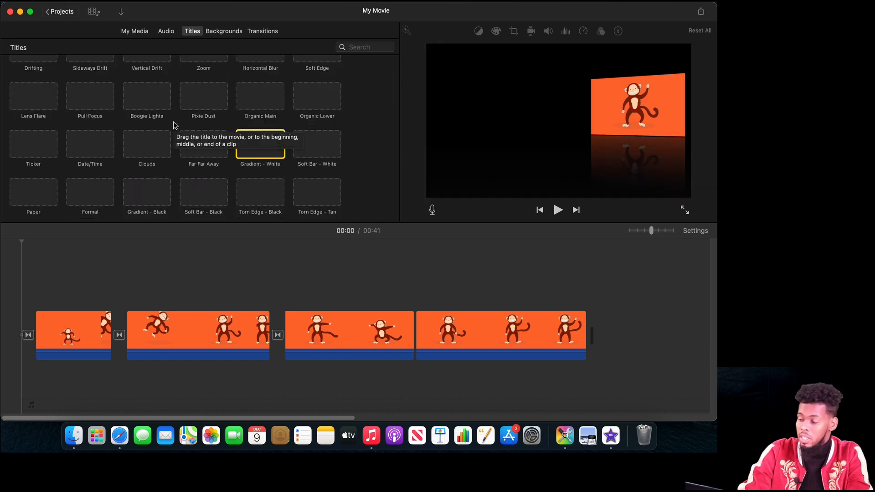
Step: Import the PNG image of the metallic Dj logo from the Desktop into the project media
{"action": "left_click", "coordinate": [145, 33]}
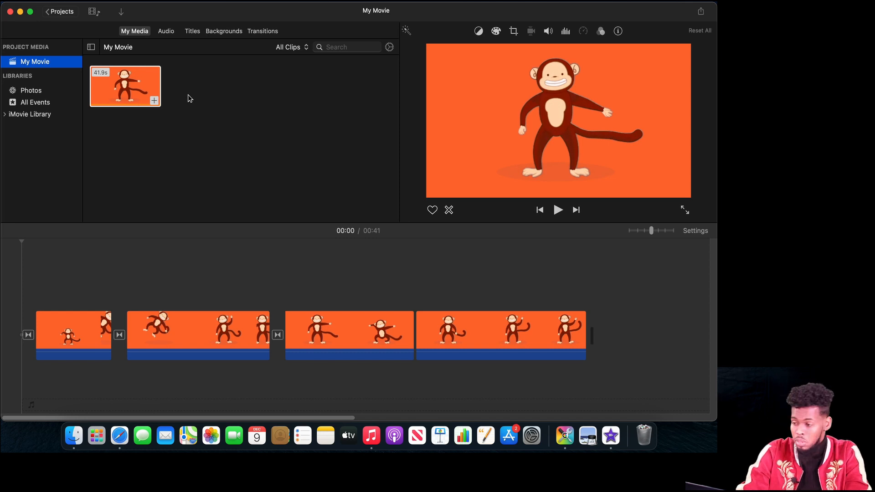
{"action": "left_click", "coordinate": [121, 12]}
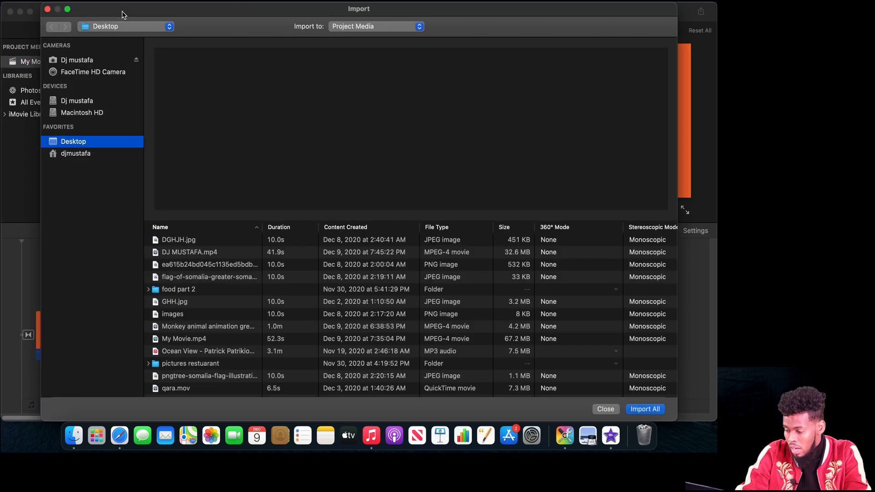
{"action": "left_click", "coordinate": [193, 245]}
{"action": "key", "text": "Down"}
{"action": "key", "text": "Down"}
{"action": "key", "text": "Down"}
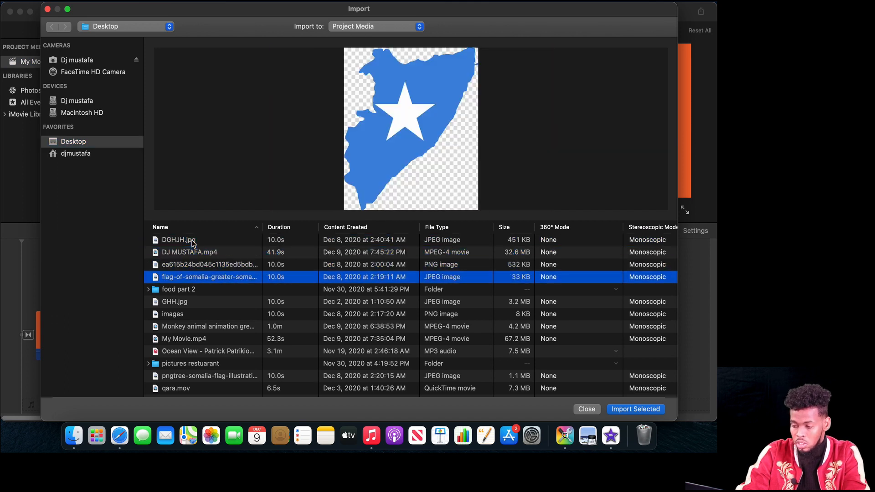
{"action": "key", "text": "Up"}
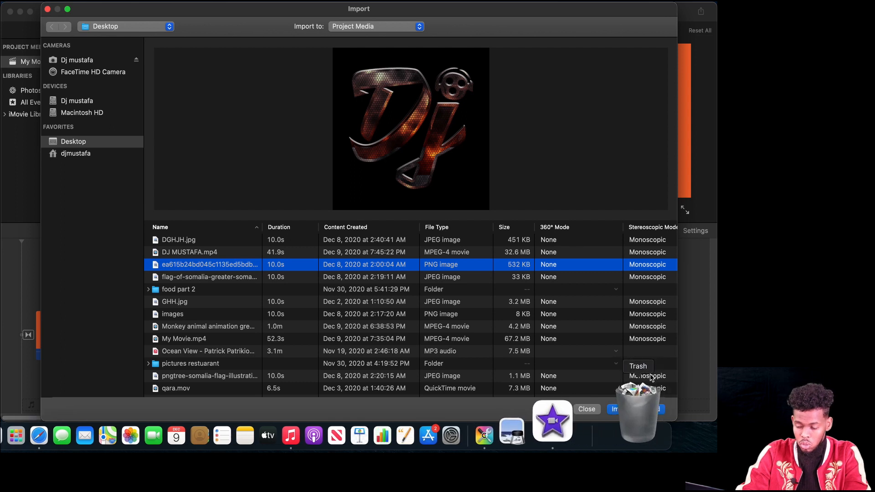
{"action": "left_click", "coordinate": [622, 413]}
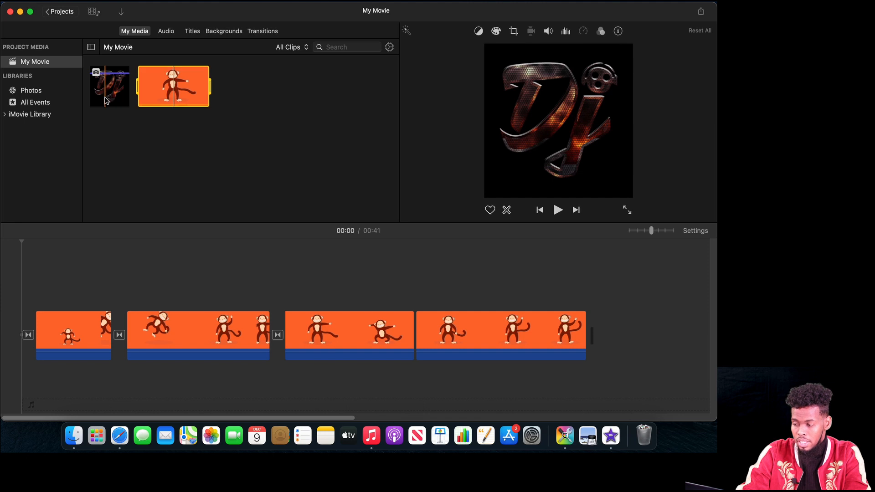
Step: Place the Dj logo image as an overlay above the first monkey clip and extend its duration to about 1.9 minutes
{"action": "left_click_drag", "start_coordinate": [114, 91], "coordinate": [38, 284]}
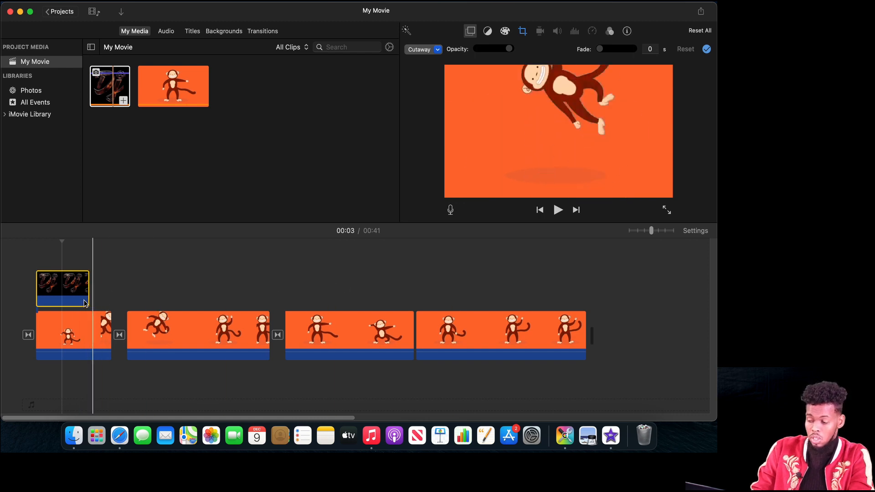
{"action": "left_click_drag", "start_coordinate": [62, 294], "coordinate": [610, 348]}
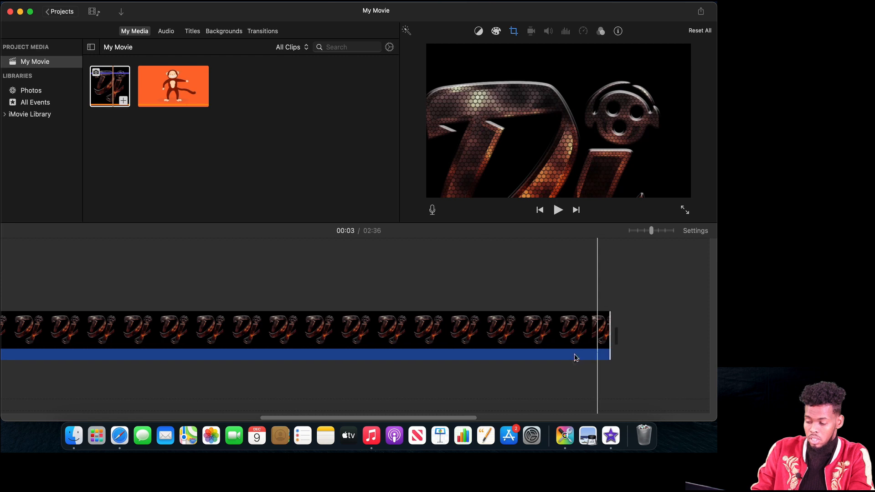
{"action": "left_click_drag", "start_coordinate": [386, 417], "coordinate": [267, 418]}
{"action": "left_click_drag", "start_coordinate": [338, 326], "coordinate": [66, 287]}
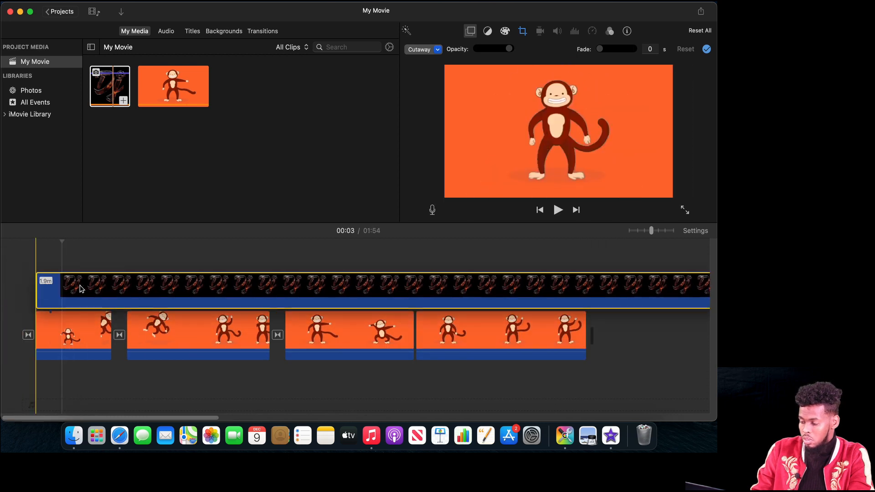
Step: Delete the transition at the beginning of the movie and align the Dj logo overlay with the movie's start
{"action": "left_click", "coordinate": [27, 335]}
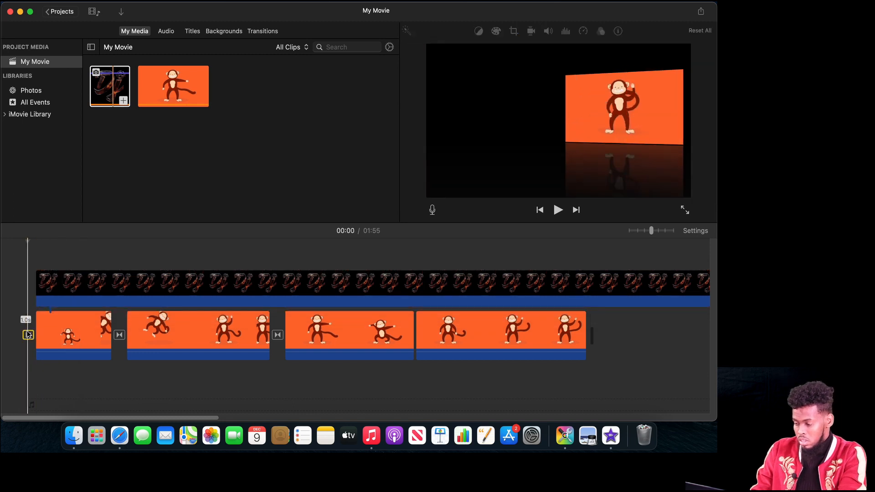
{"action": "key", "text": "Delete"}
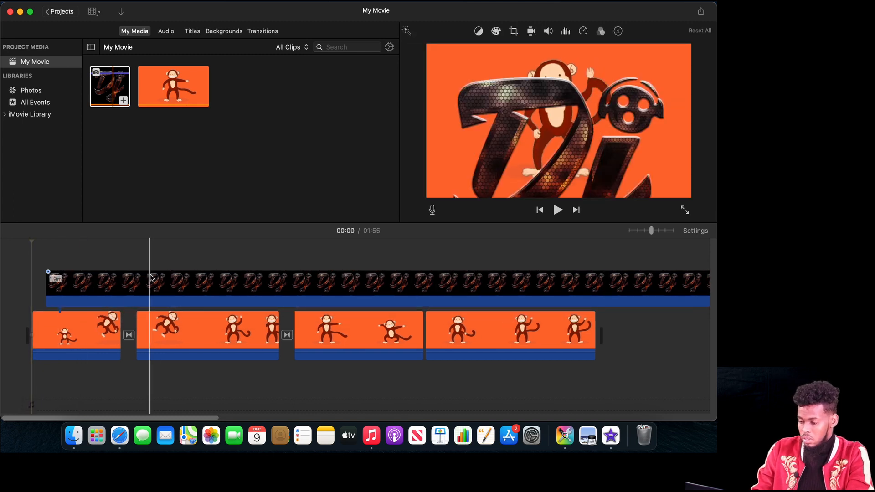
{"action": "left_click", "coordinate": [135, 279]}
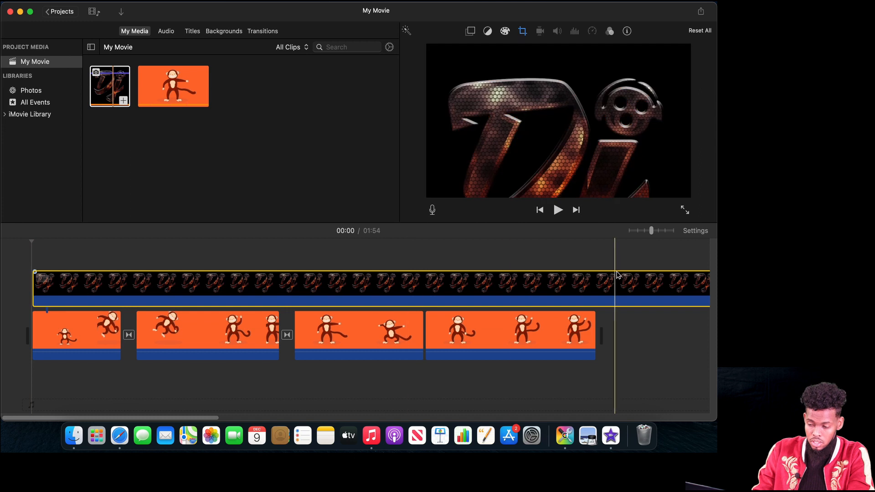
Step: Trim the end of the Dj logo overlay to match the end of the last monkey clip
{"action": "left_click", "coordinate": [596, 294]}
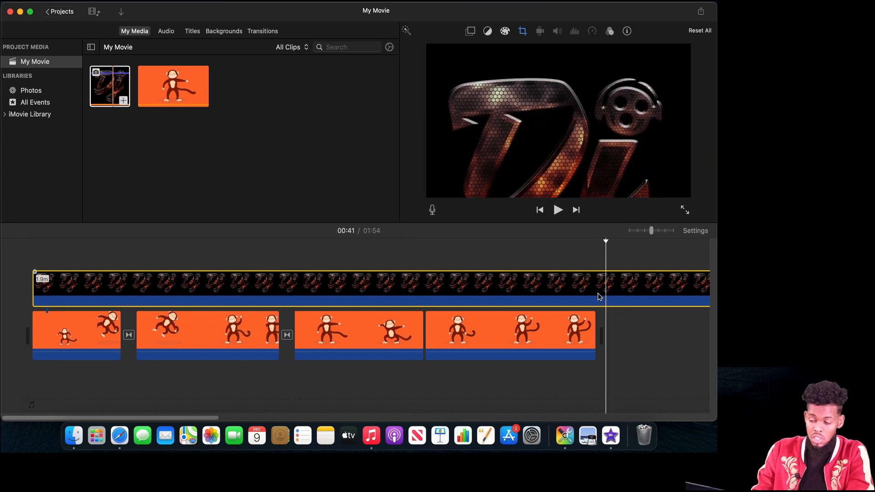
{"action": "right_click", "coordinate": [598, 296]}
{"action": "left_click", "coordinate": [609, 276]}
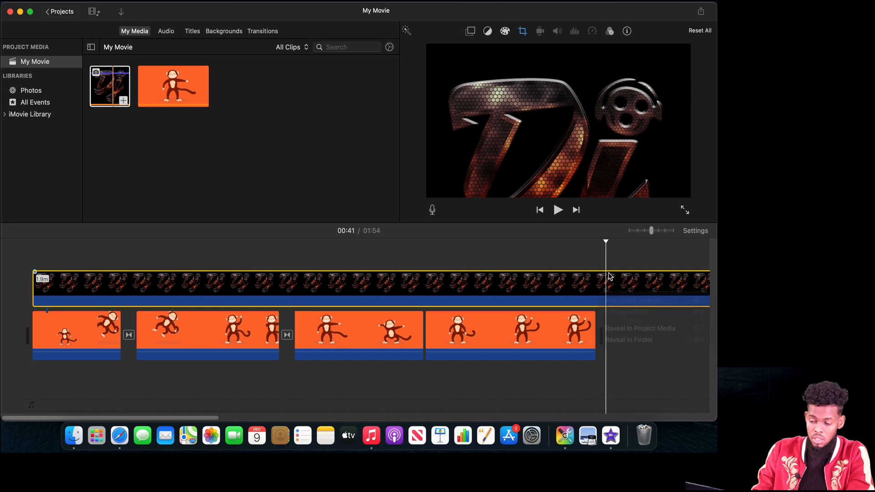
{"action": "right_click", "coordinate": [607, 282]}
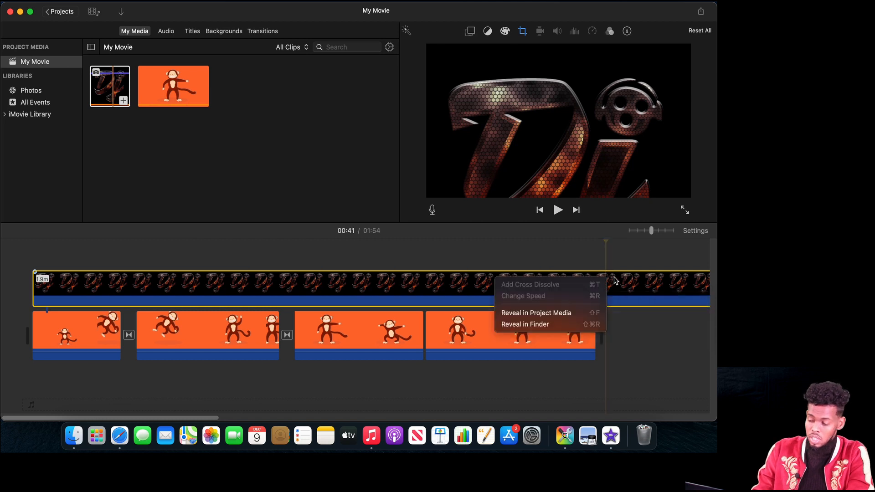
{"action": "left_click", "coordinate": [631, 282]}
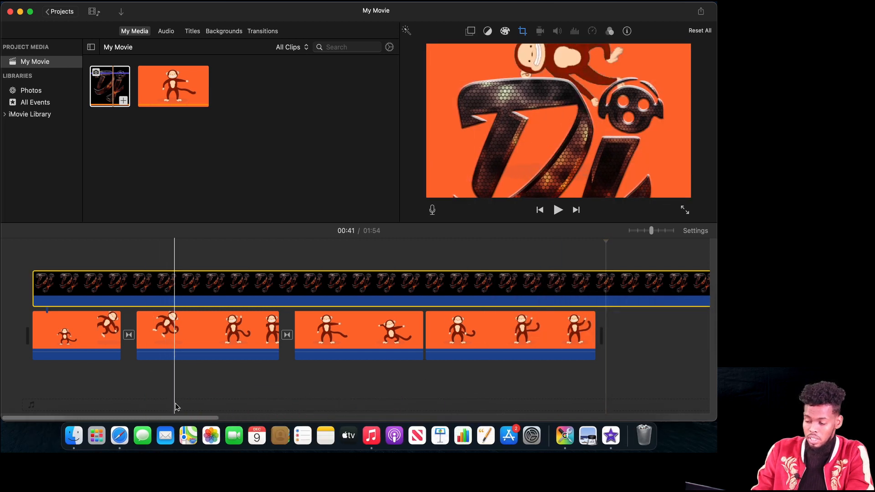
{"action": "left_click_drag", "start_coordinate": [178, 415], "coordinate": [374, 320]}
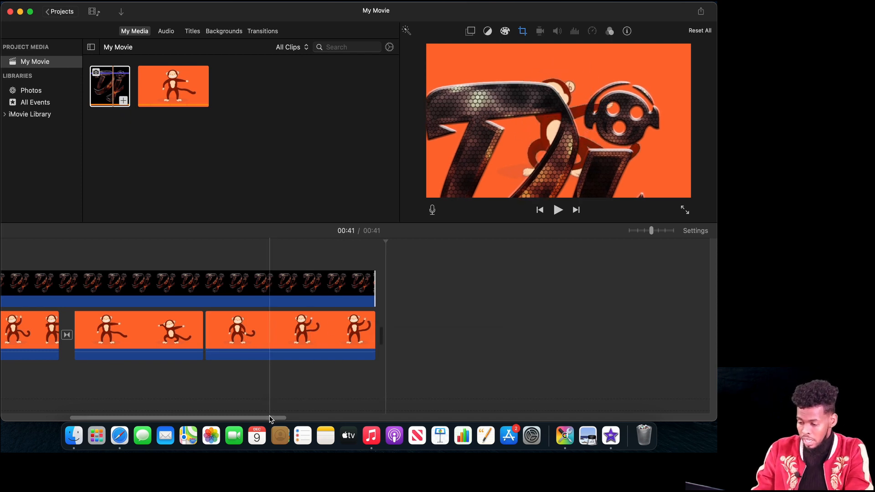
{"action": "left_click_drag", "start_coordinate": [255, 418], "coordinate": [147, 417]}
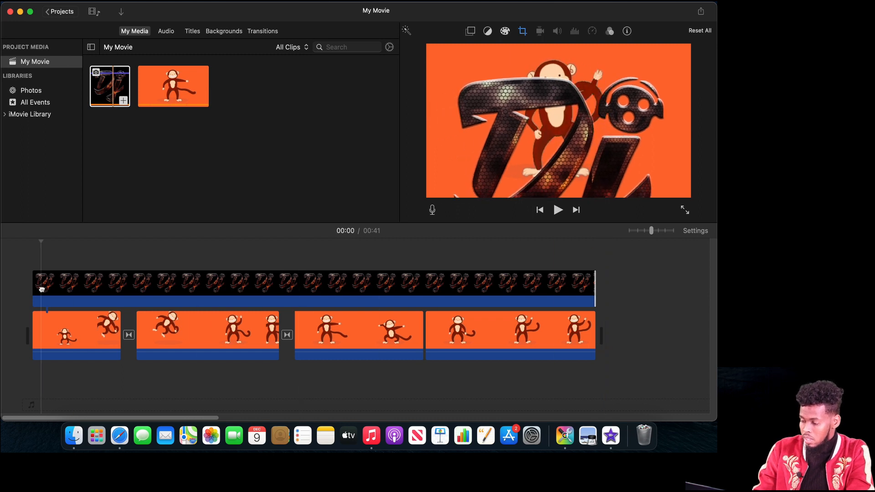
Step: Set the Dj logo overlay to Picture in Picture, slightly enlarged and placed near the lower-left corner of the frame
{"action": "left_click", "coordinate": [131, 289]}
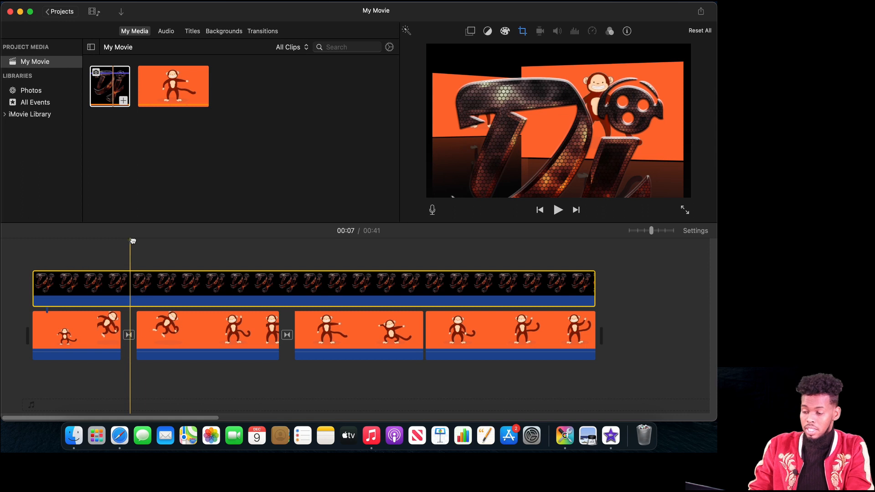
{"action": "left_click_drag", "start_coordinate": [130, 241], "coordinate": [154, 241]}
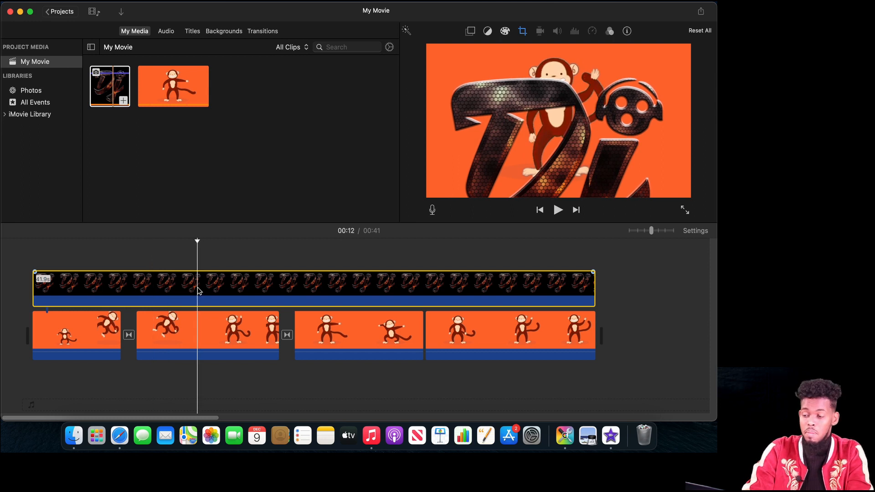
{"action": "left_click", "coordinate": [472, 32]}
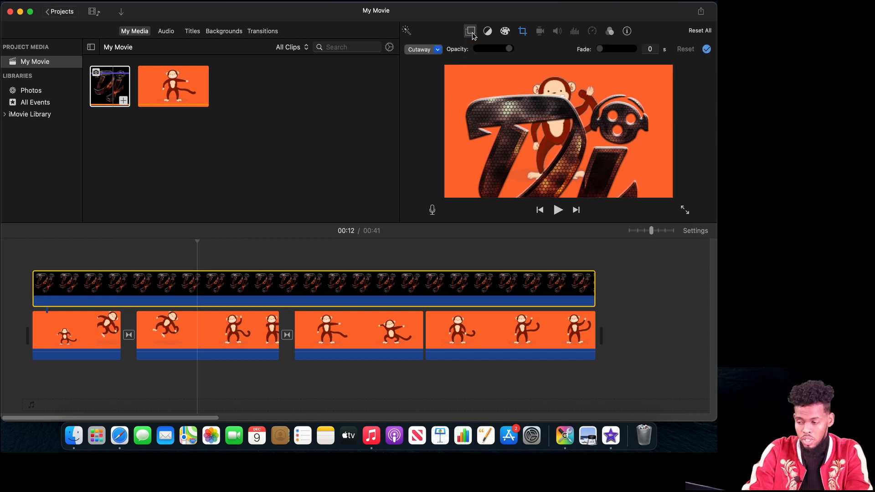
{"action": "left_click", "coordinate": [438, 50]}
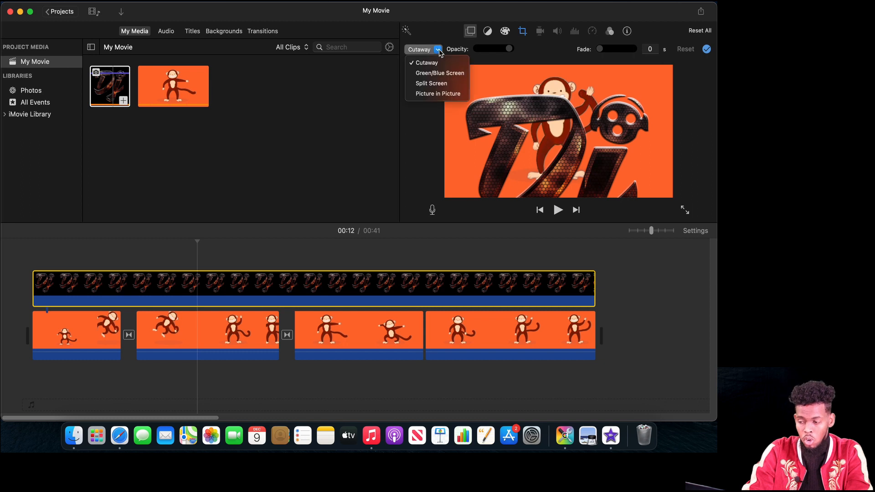
{"action": "left_click", "coordinate": [438, 94]}
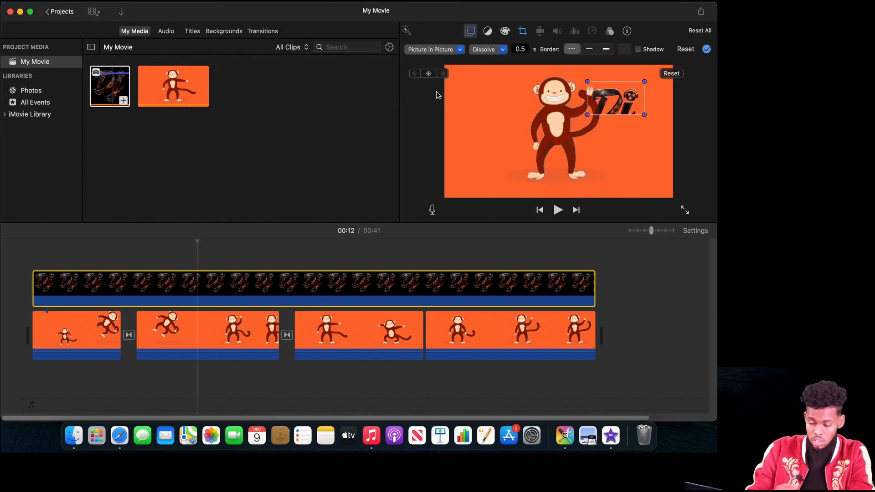
{"action": "left_click_drag", "start_coordinate": [645, 116], "coordinate": [482, 182]}
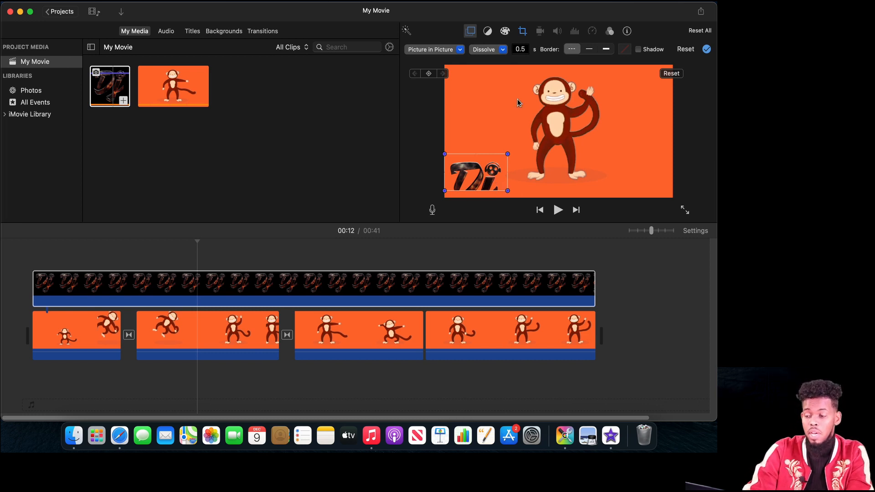
Step: Set the Dj logo's crop style to Fit and move the picture-in-picture flush into the frame's lower-left corner
{"action": "left_click", "coordinate": [523, 31]}
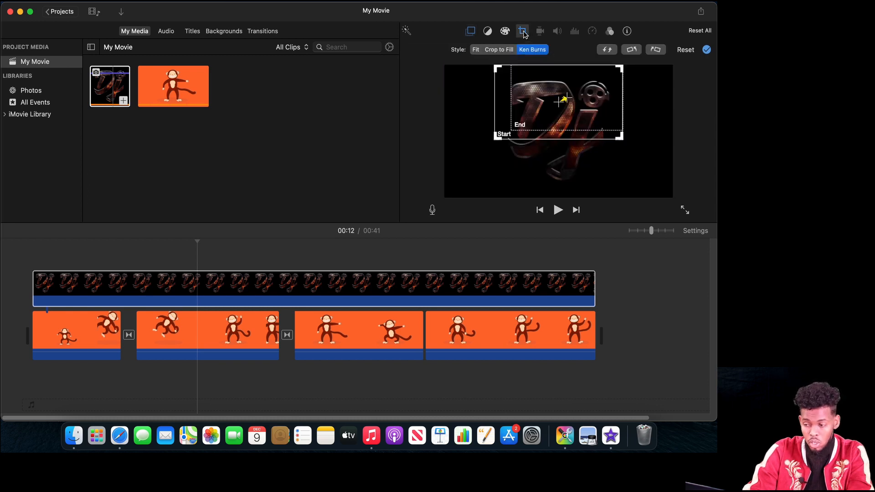
{"action": "left_click", "coordinate": [478, 49]}
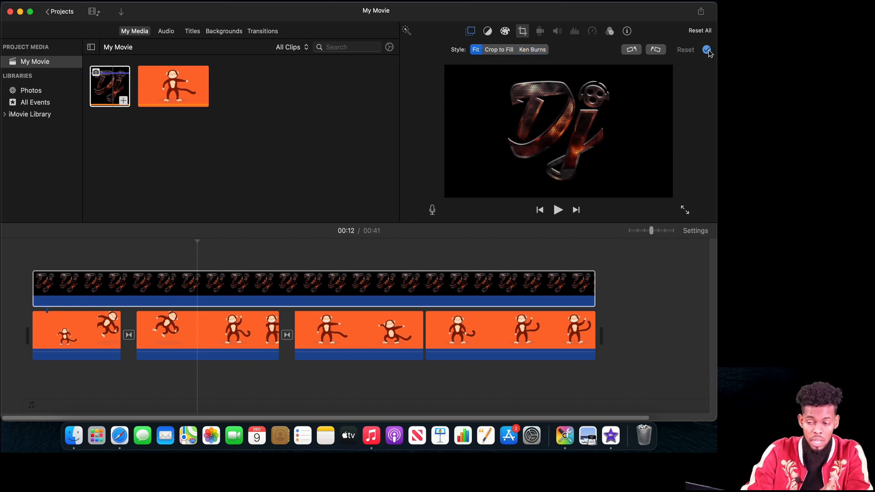
{"action": "left_click", "coordinate": [707, 50]}
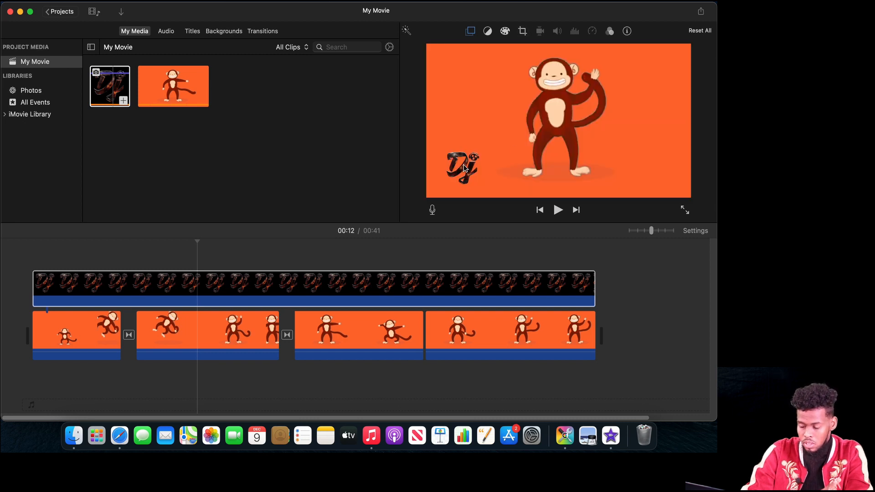
{"action": "left_click", "coordinate": [471, 31]}
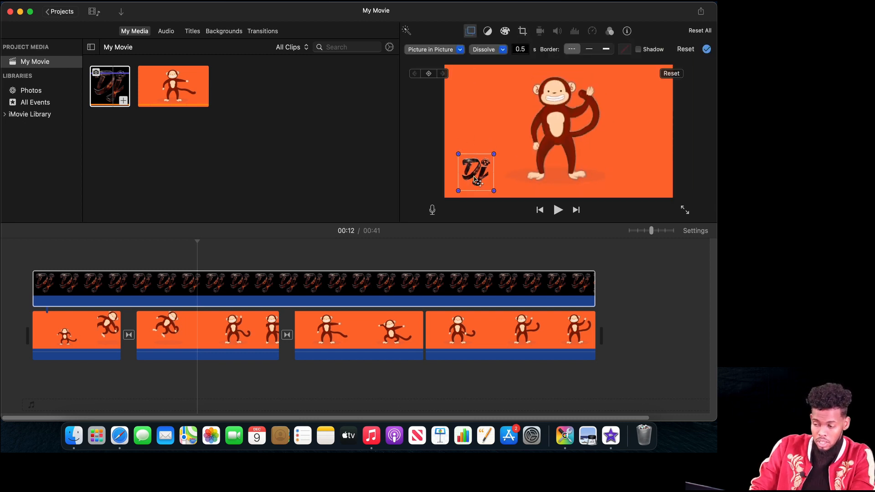
{"action": "mouse_move", "coordinate": [471, 172]}
{"action": "left_mouse_down"}
{"action": "mouse_move", "coordinate": [462, 181]}
{"action": "mouse_move", "coordinate": [487, 159]}
{"action": "mouse_move", "coordinate": [466, 177]}
{"action": "left_mouse_up"}
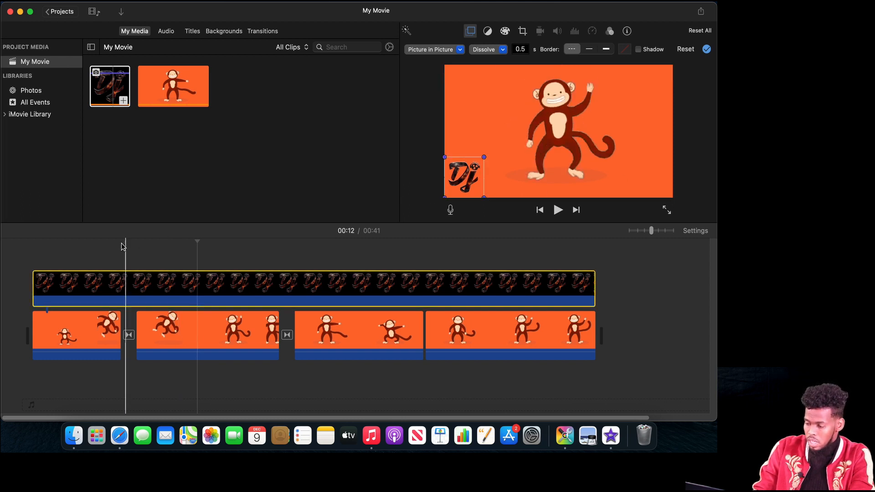
Step: Play the movie full screen from the beginning to check the logo overlay
{"action": "left_click_drag", "start_coordinate": [197, 240], "coordinate": [30, 241]}
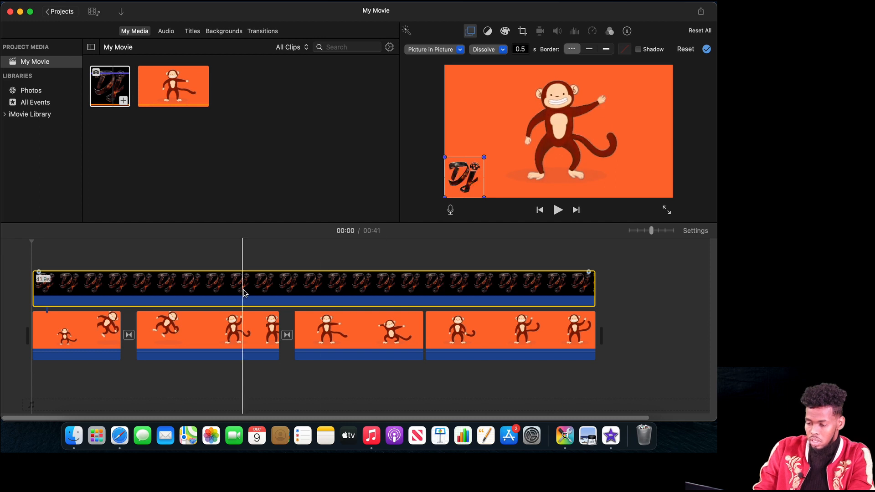
{"action": "left_click", "coordinate": [665, 210]}
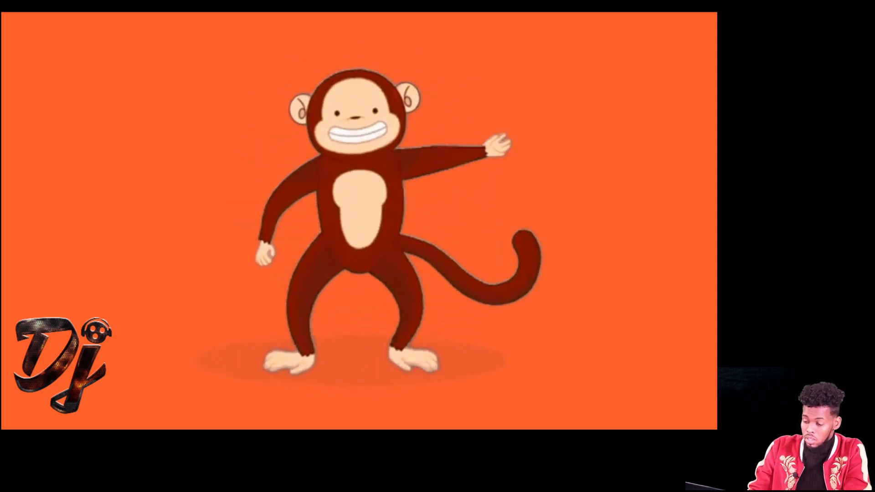
{"action": "left_click", "coordinate": [358, 401]}
{"action": "left_click", "coordinate": [451, 402]}
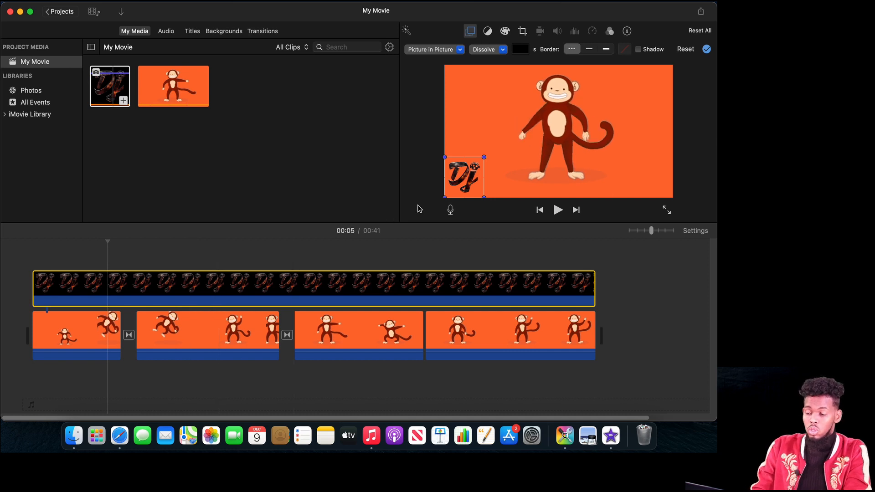
Step: Try the Dj logo in the centre of the frame and return it to the lower-left corner
{"action": "left_click_drag", "start_coordinate": [454, 191], "coordinate": [560, 126]}
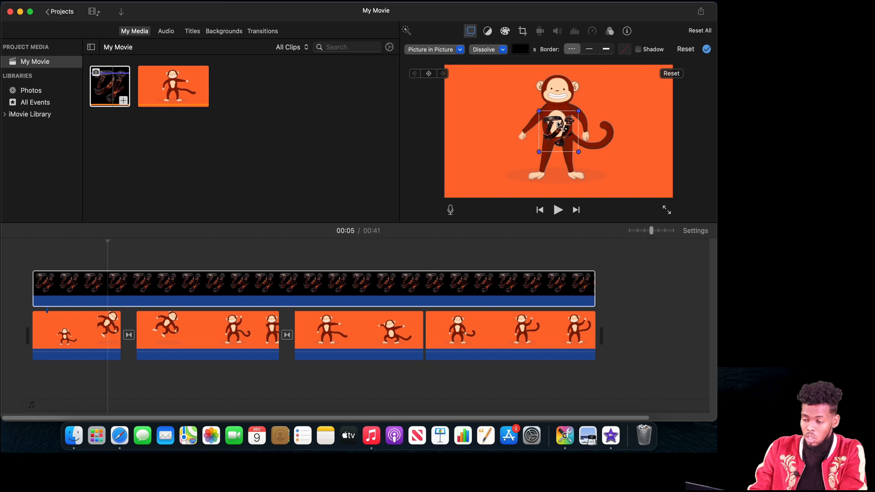
{"action": "left_click_drag", "start_coordinate": [557, 130], "coordinate": [458, 181]}
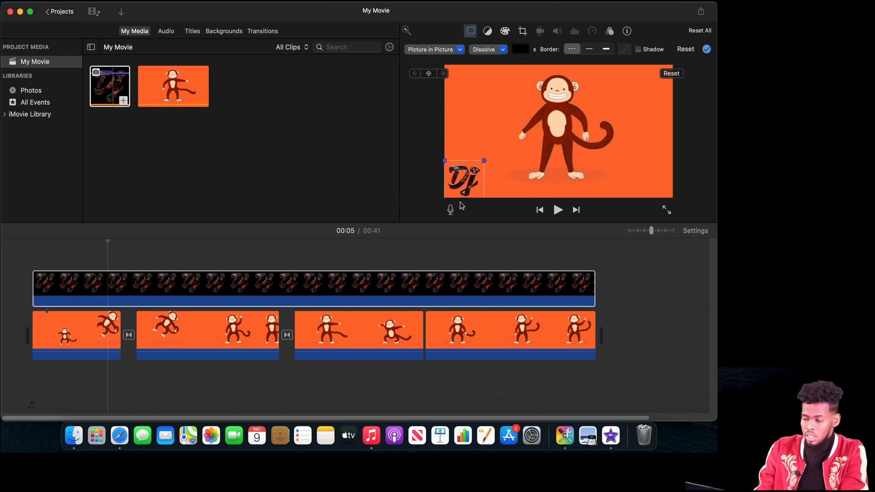
Step: Return to the movie's beginning and start a YouTube share with the DJ's name as the video title
{"action": "left_click", "coordinate": [486, 245]}
{"action": "left_click_drag", "start_coordinate": [489, 242], "coordinate": [35, 244]}
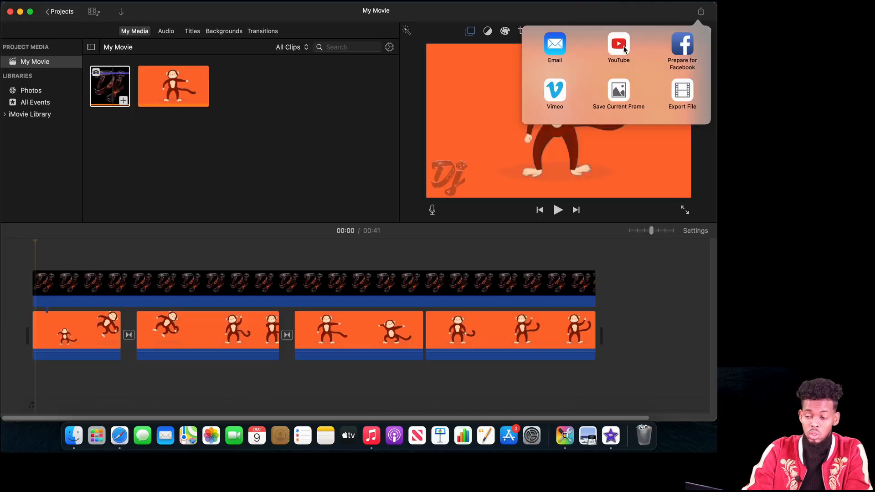
{"action": "left_click", "coordinate": [623, 47]}
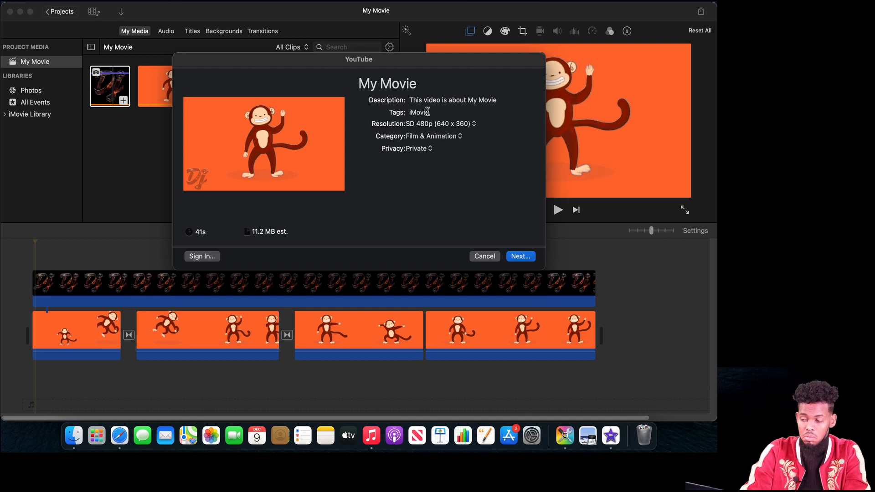
{"action": "left_click", "coordinate": [416, 84]}
{"action": "key", "text": "Right"}
{"action": "key", "text": "super+a"}
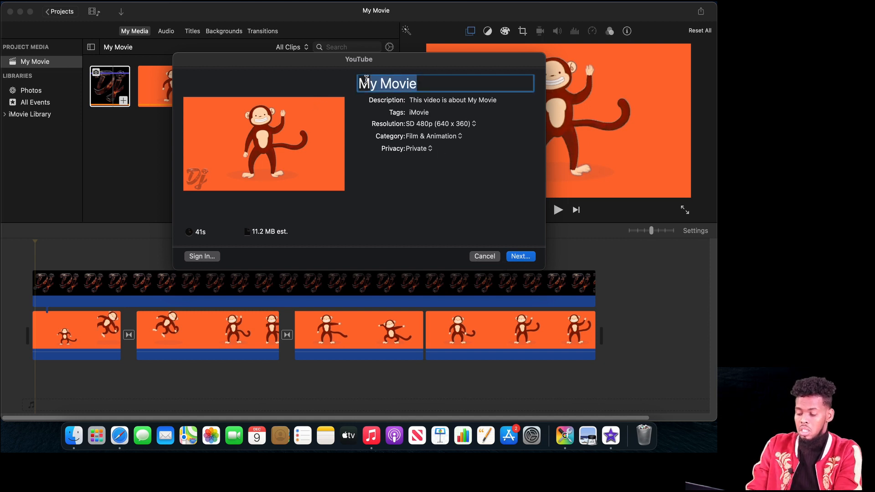
{"action": "type", "text": "DJ MUSTAFA"}
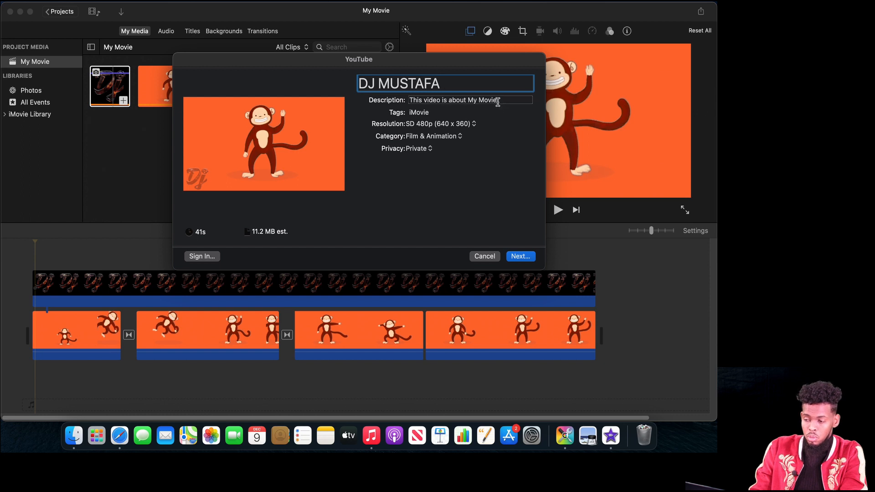
Step: Replace the YouTube video's tag with BXJB and set the resolution to HD 720p (1280 x 720)
{"action": "left_click", "coordinate": [420, 115]}
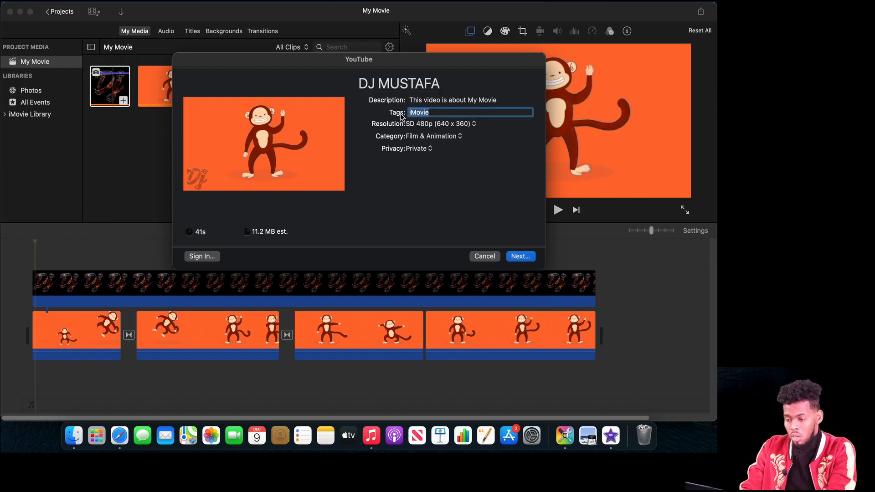
{"action": "type", "text": "BXJB"}
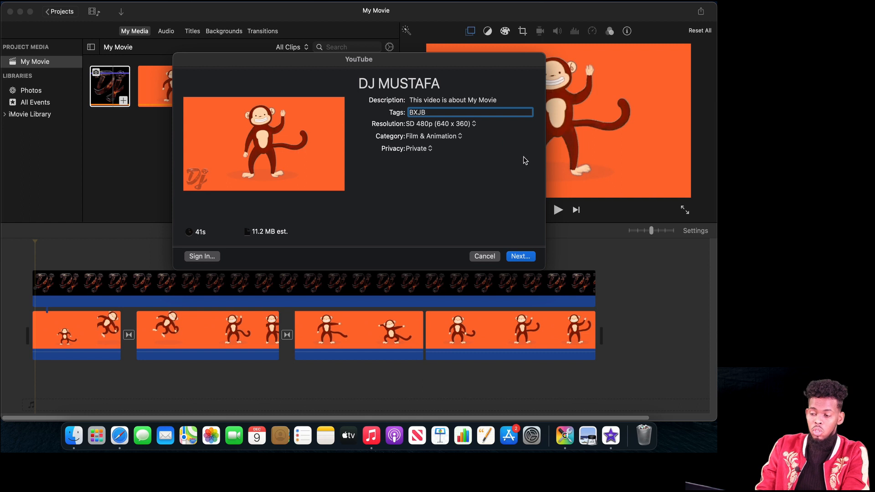
{"action": "left_click", "coordinate": [472, 127]}
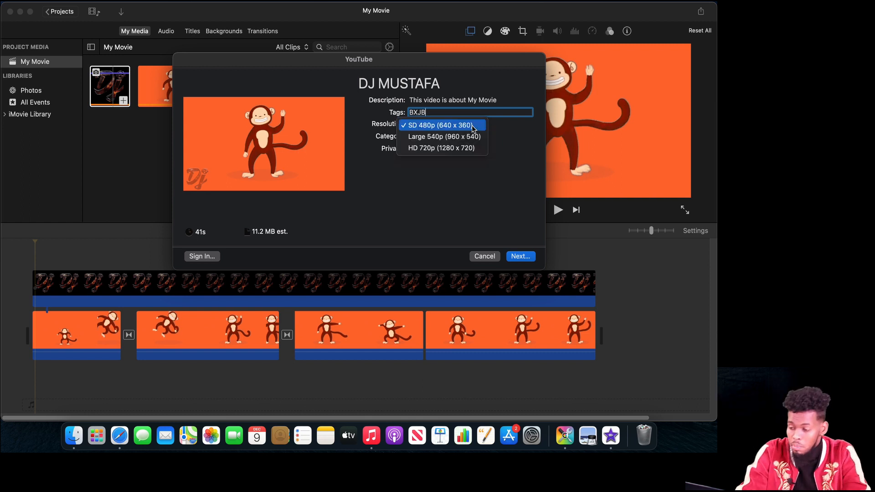
{"action": "left_click", "coordinate": [349, 163]}
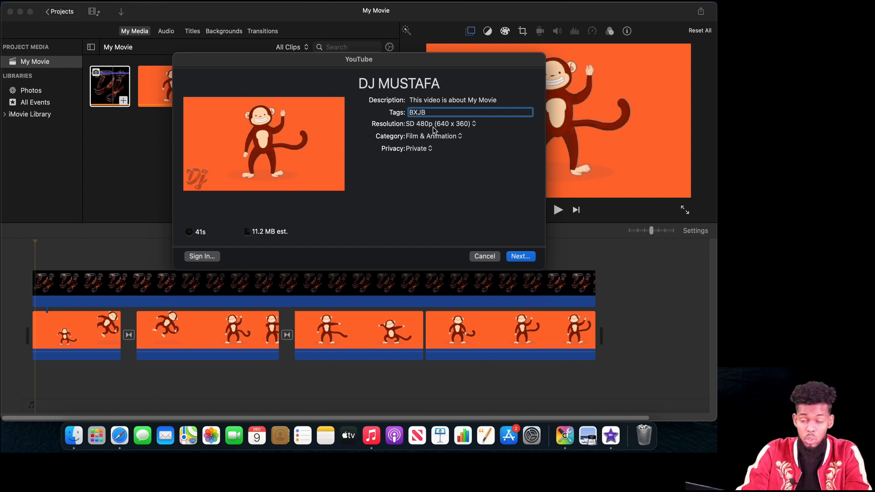
{"action": "left_click", "coordinate": [474, 126]}
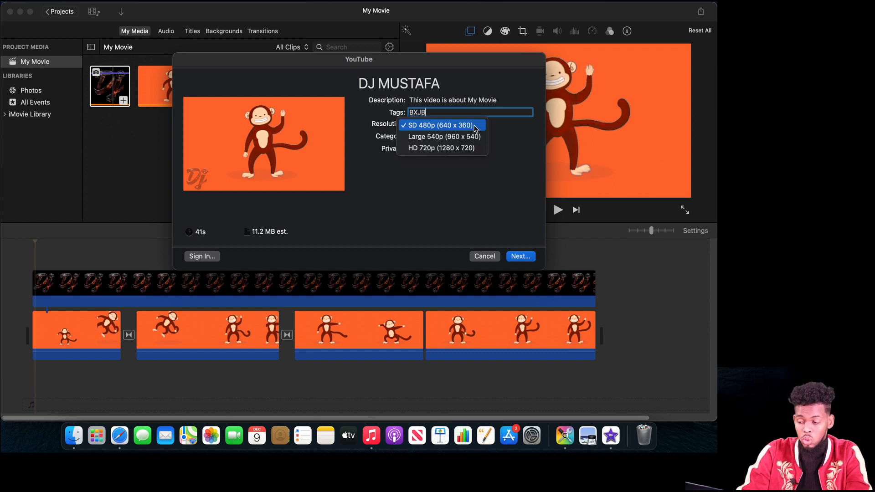
{"action": "left_click", "coordinate": [456, 149]}
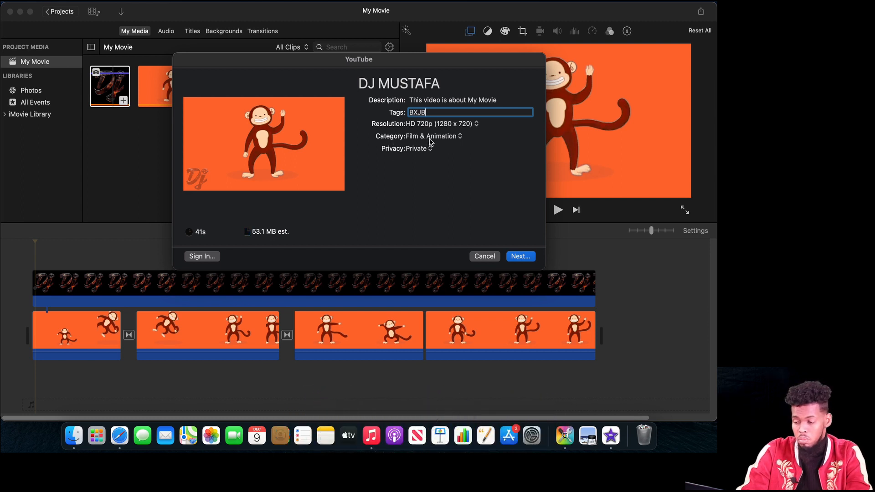
Step: Set the YouTube video's category to Education and keep its privacy as Private
{"action": "left_click", "coordinate": [460, 137]}
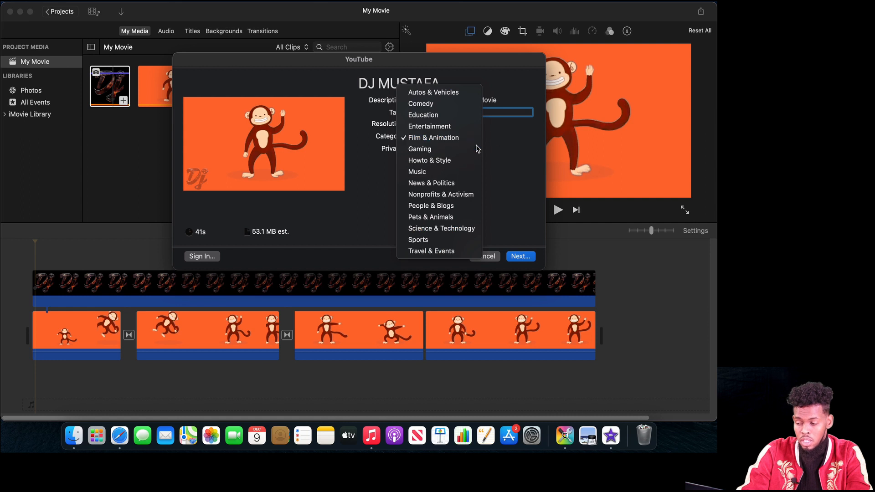
{"action": "left_click", "coordinate": [439, 117]}
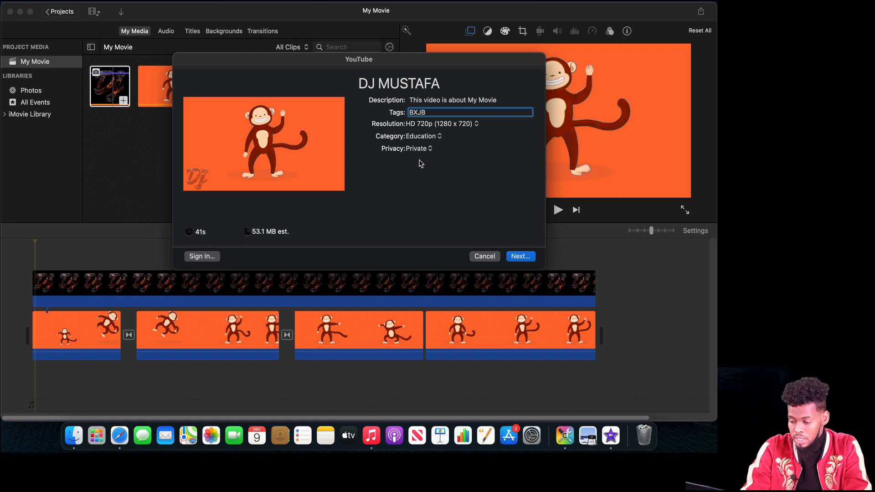
{"action": "left_click", "coordinate": [430, 150]}
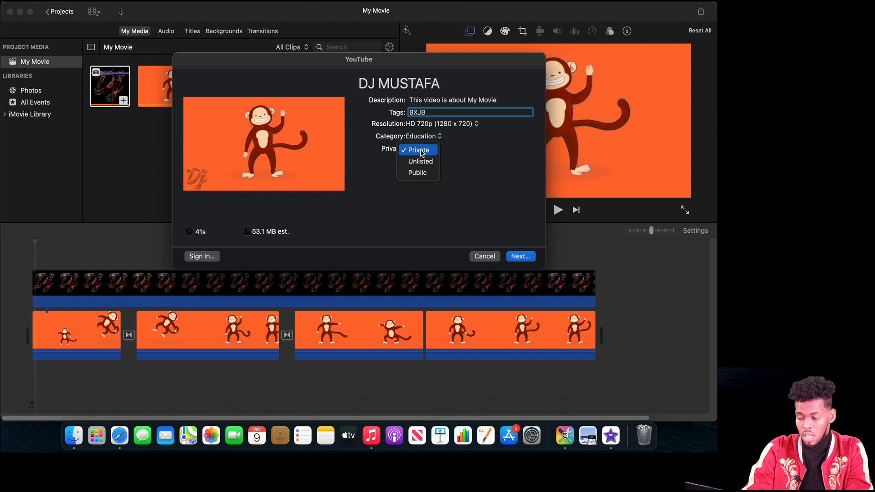
{"action": "left_click", "coordinate": [420, 150]}
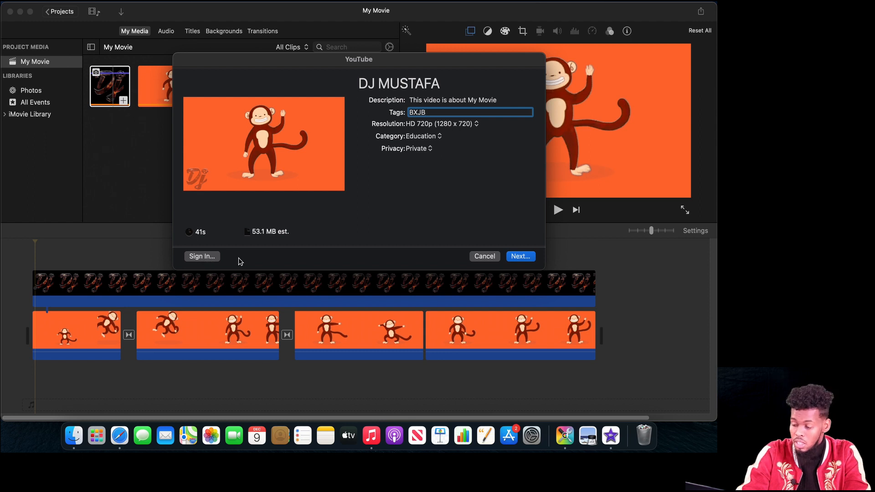
Step: Sign in to YouTube through the browser with the first listed Google account and continue the share to the YouTube Terms of Service
{"action": "left_click", "coordinate": [203, 258]}
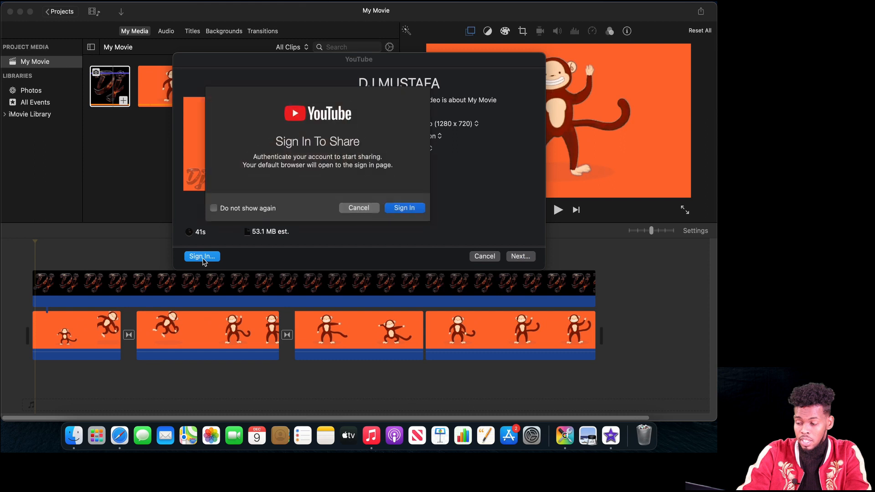
{"action": "left_click", "coordinate": [406, 210]}
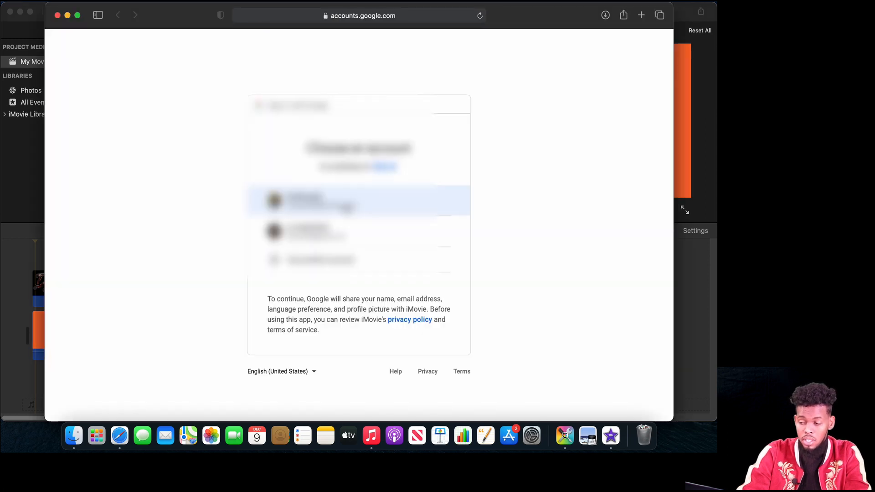
{"action": "left_click", "coordinate": [346, 207]}
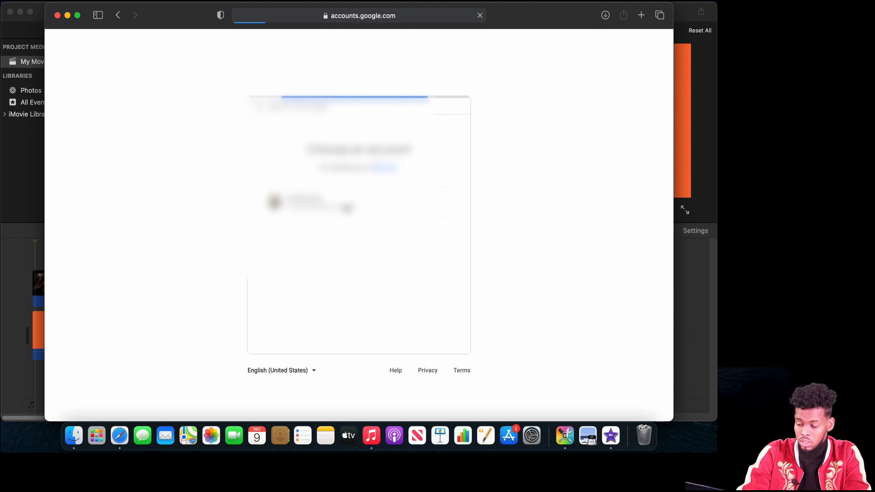
{"action": "left_click", "coordinate": [428, 390]}
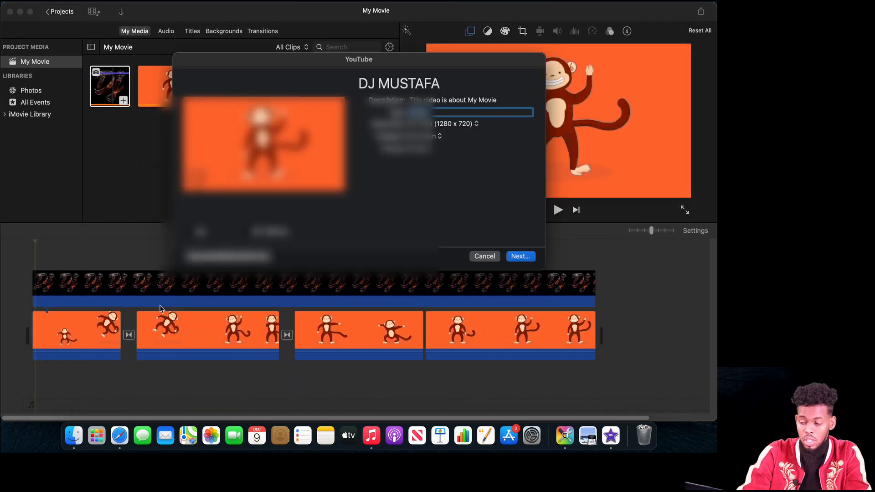
{"action": "left_click", "coordinate": [520, 256]}
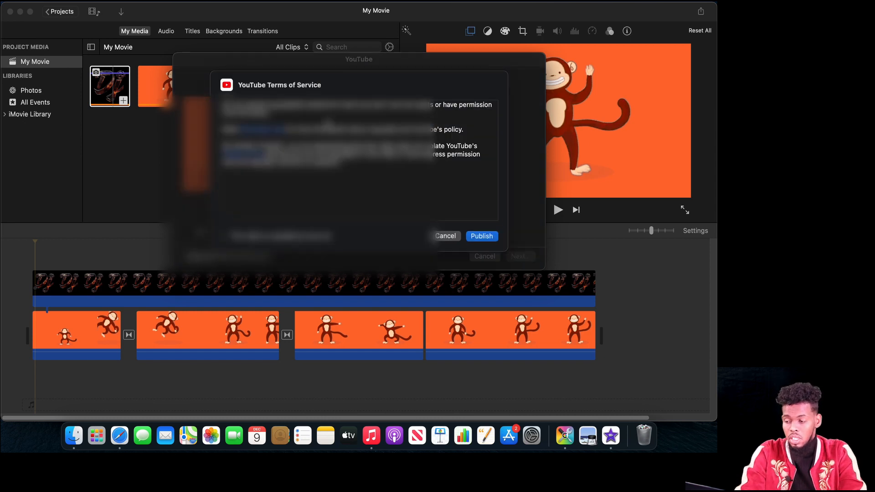